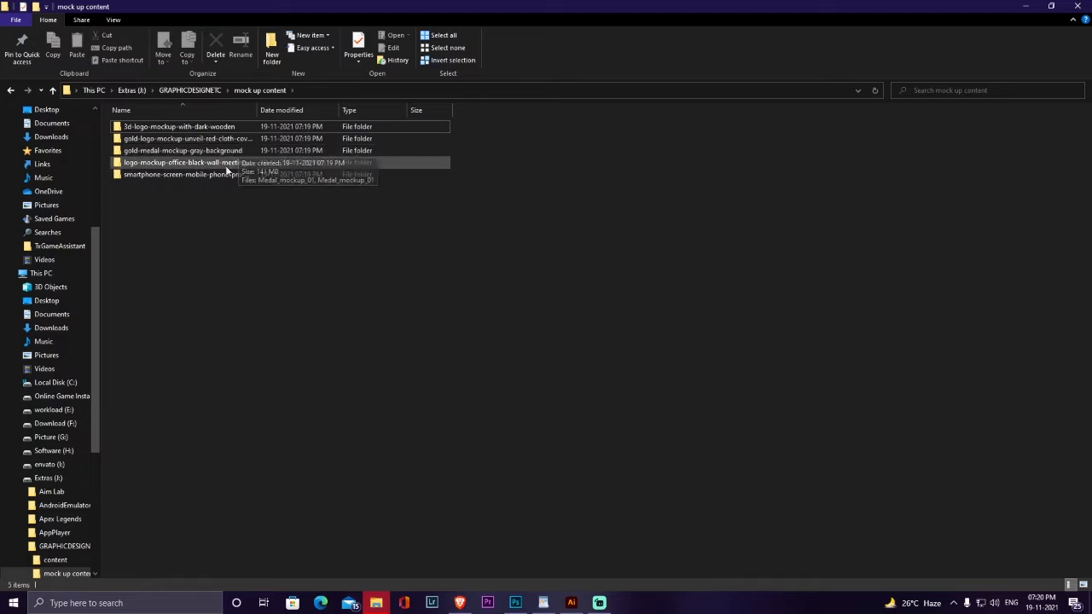
- Open the Logo_Mockup_Office_Black_Wall_Meeting_Room PSD from the logo-mockup-office-black-wall-meeting-room folder in Photoshop
{"action": "left_click", "coordinate": [193, 163]}
{"action": "double_click", "coordinate": [194, 162]}
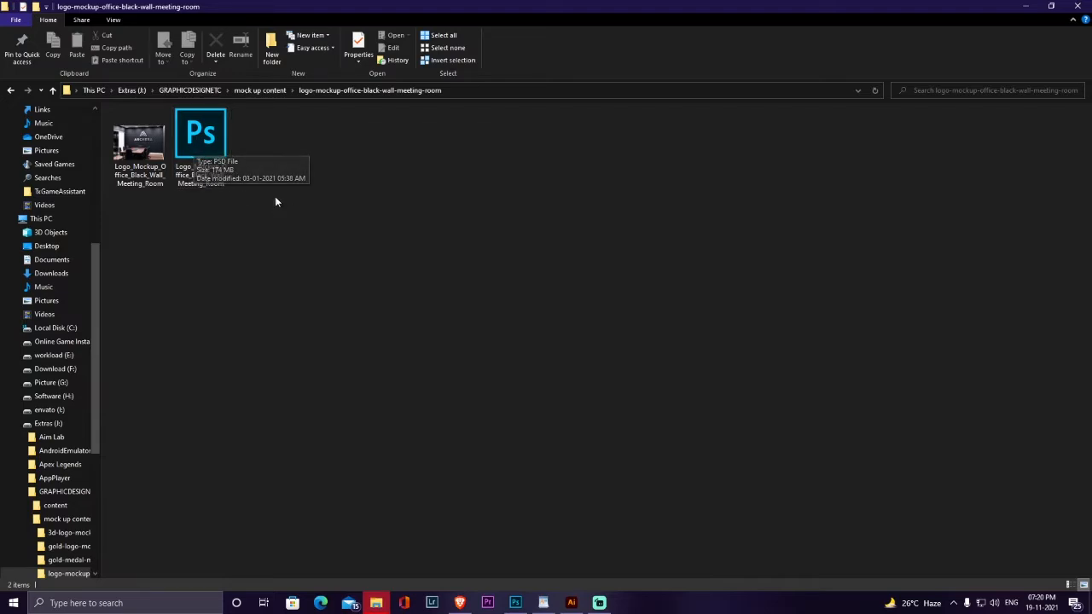
{"action": "double_click", "coordinate": [200, 140]}
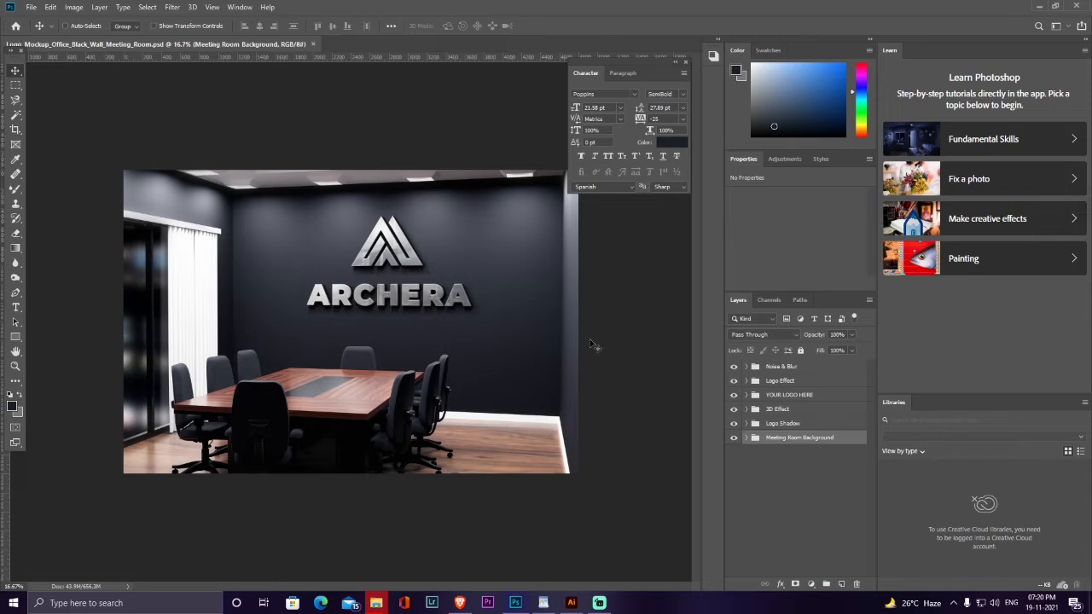
- Open the contents of the change-logo smart object inside the YOUR LOGO HERE group for editing
{"action": "left_click", "coordinate": [754, 396]}
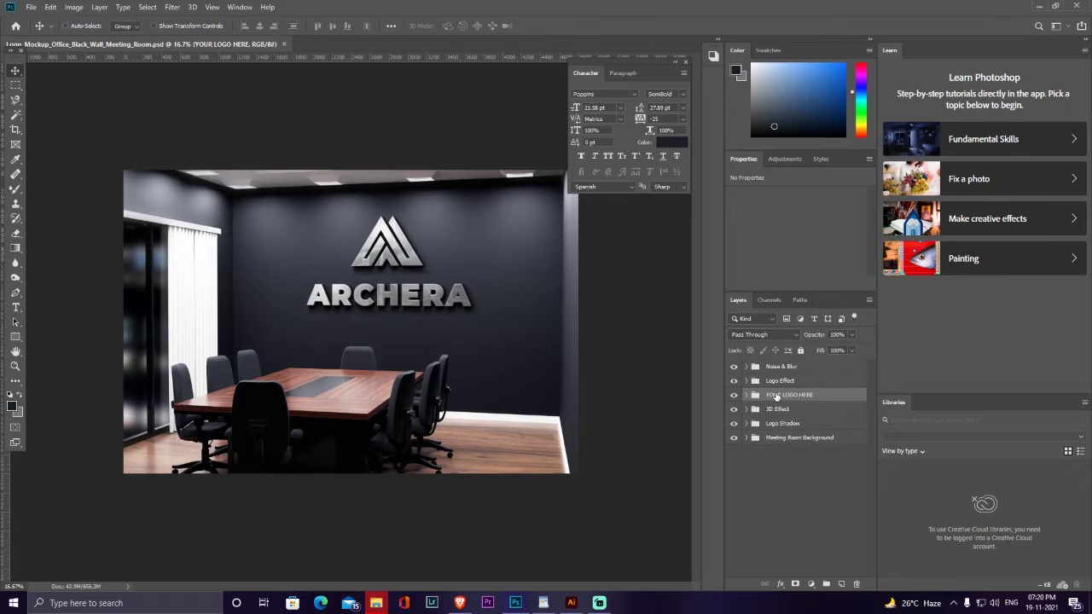
{"action": "left_click", "coordinate": [746, 395]}
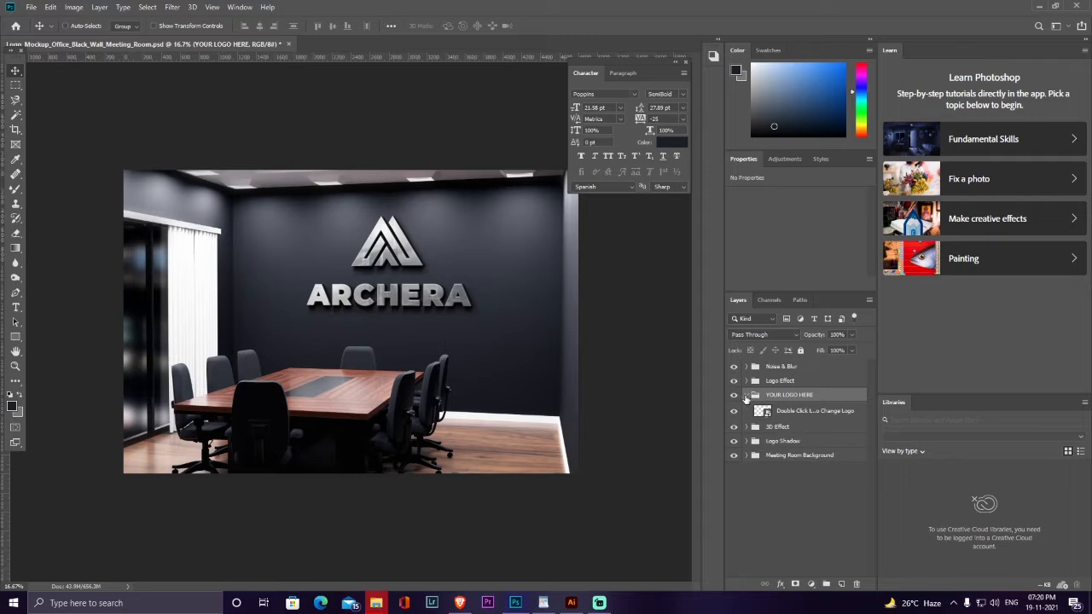
{"action": "left_click", "coordinate": [813, 416]}
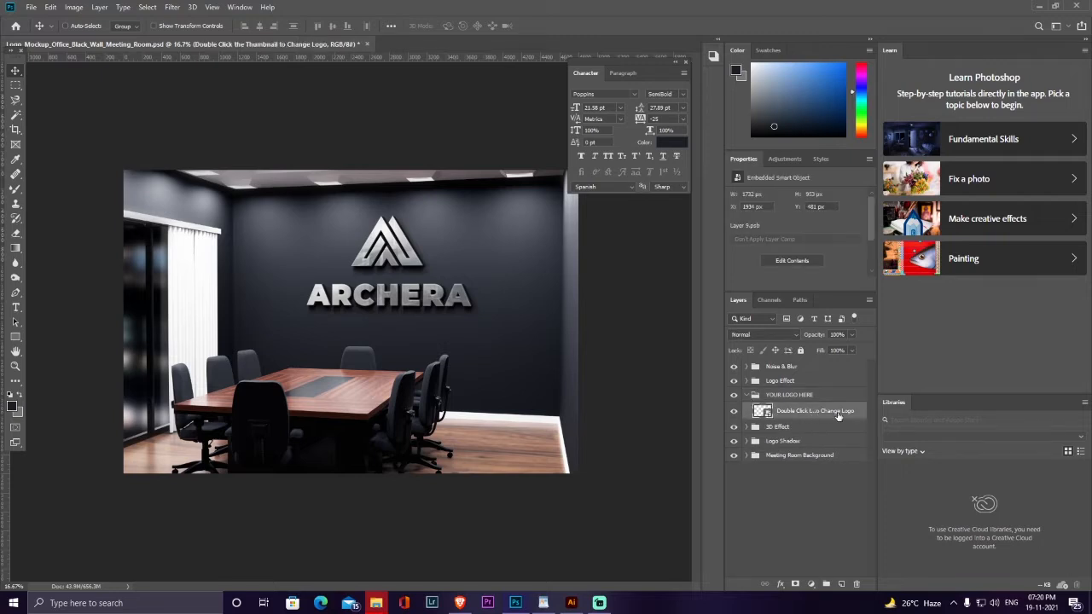
{"action": "double_click", "coordinate": [762, 412]}
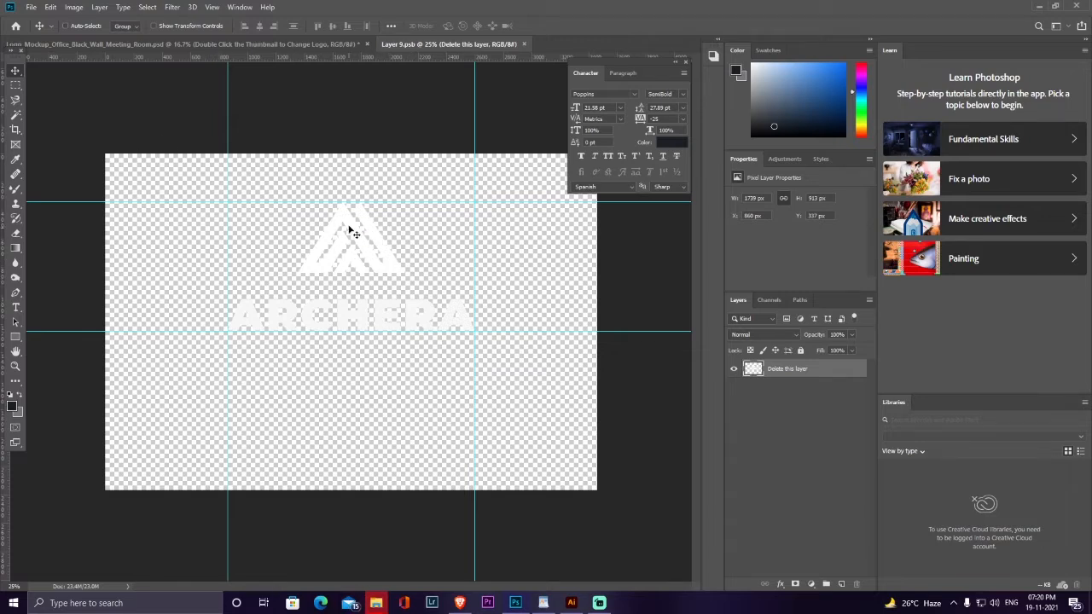
- Place the hq logo PNG from the GRAPHICDESIGNETC folder on the Extras drive as an embedded file
{"action": "left_click", "coordinate": [31, 8]}
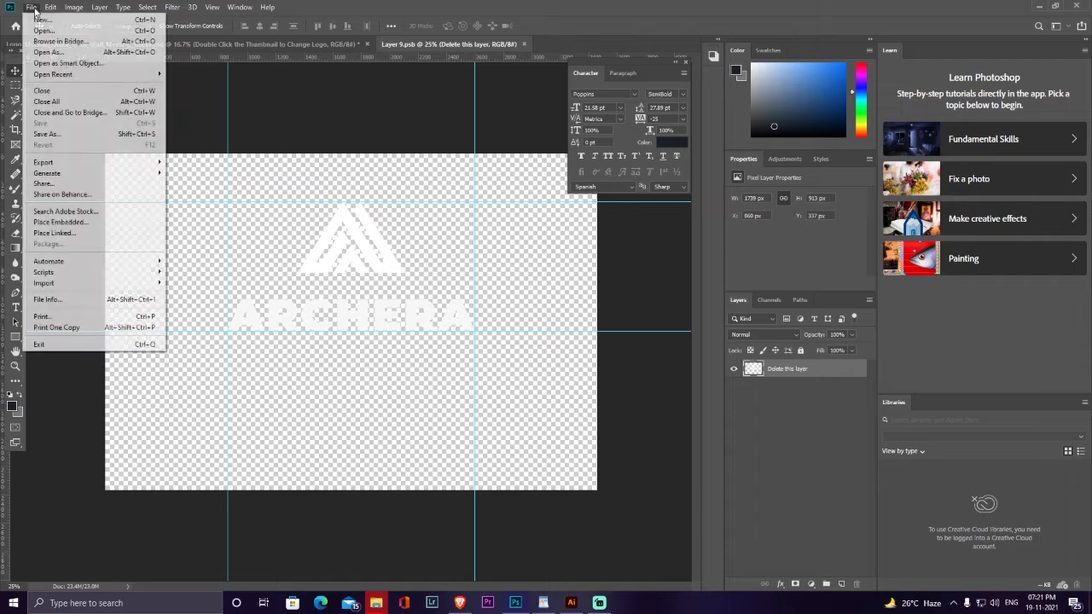
{"action": "left_click", "coordinate": [61, 222]}
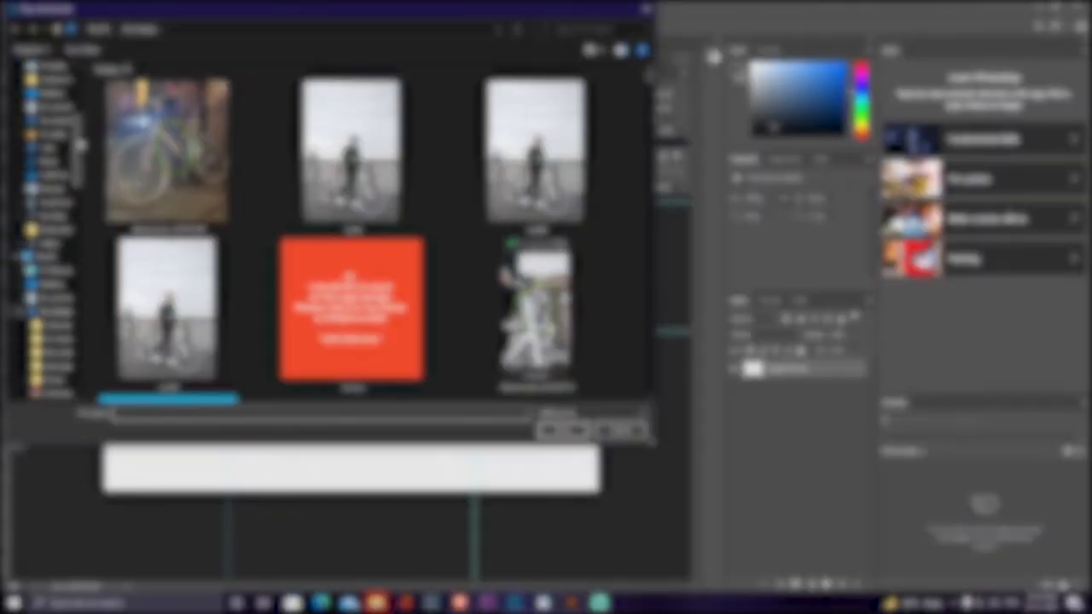
{"action": "left_click_drag", "start_coordinate": [80, 146], "coordinate": [62, 346]}
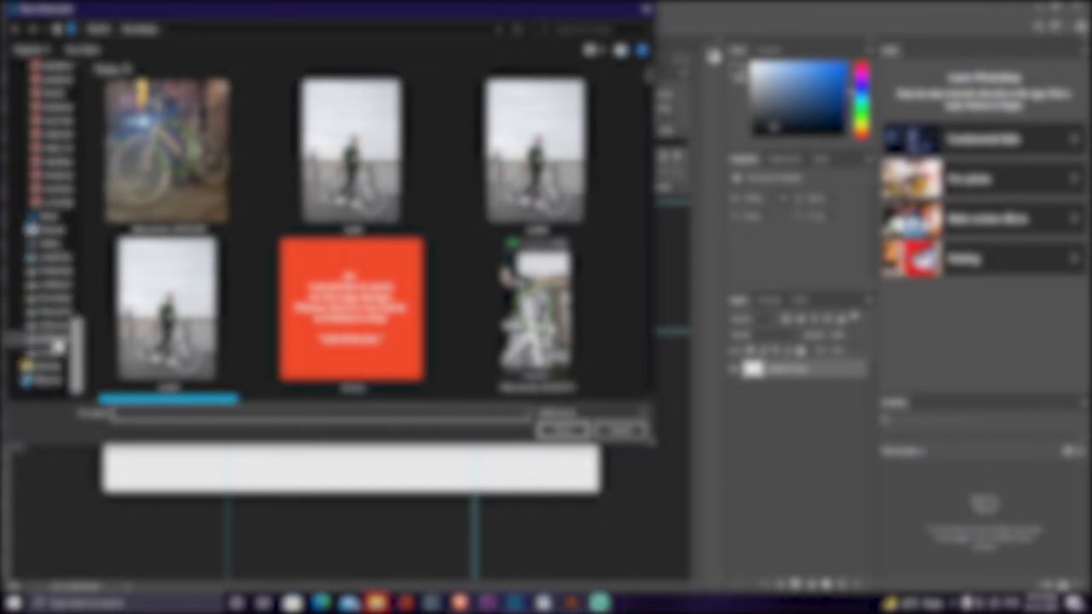
{"action": "left_click", "coordinate": [51, 285]}
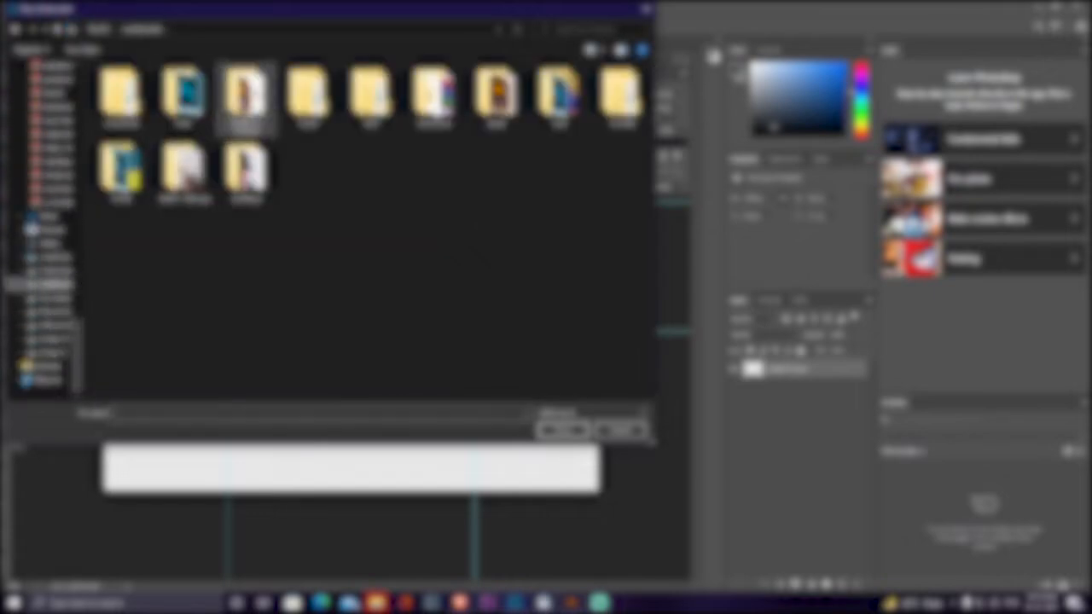
{"action": "left_click", "coordinate": [247, 108]}
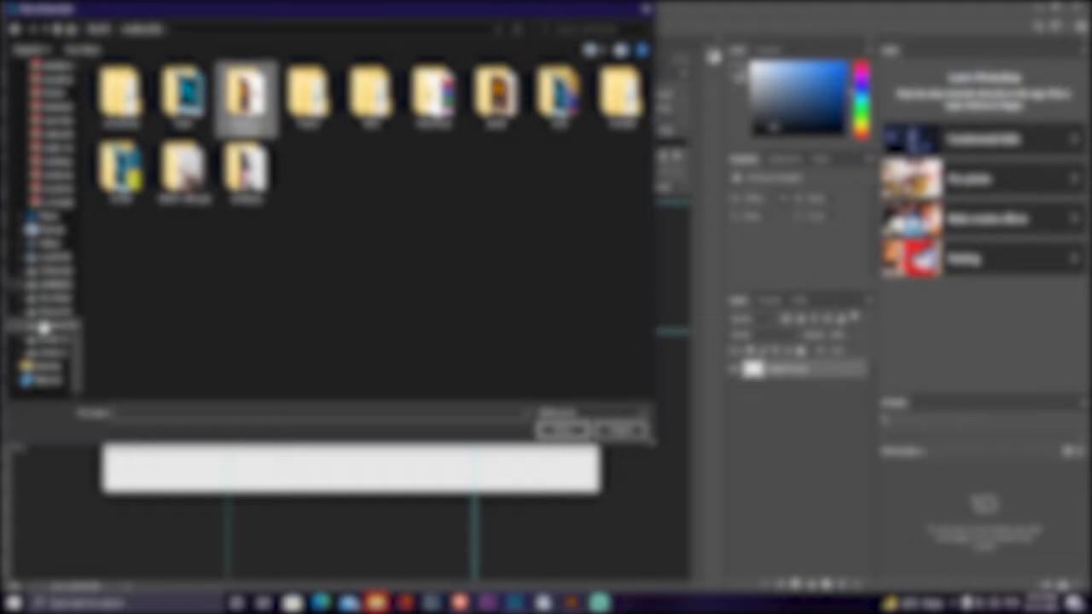
{"action": "left_click", "coordinate": [47, 350]}
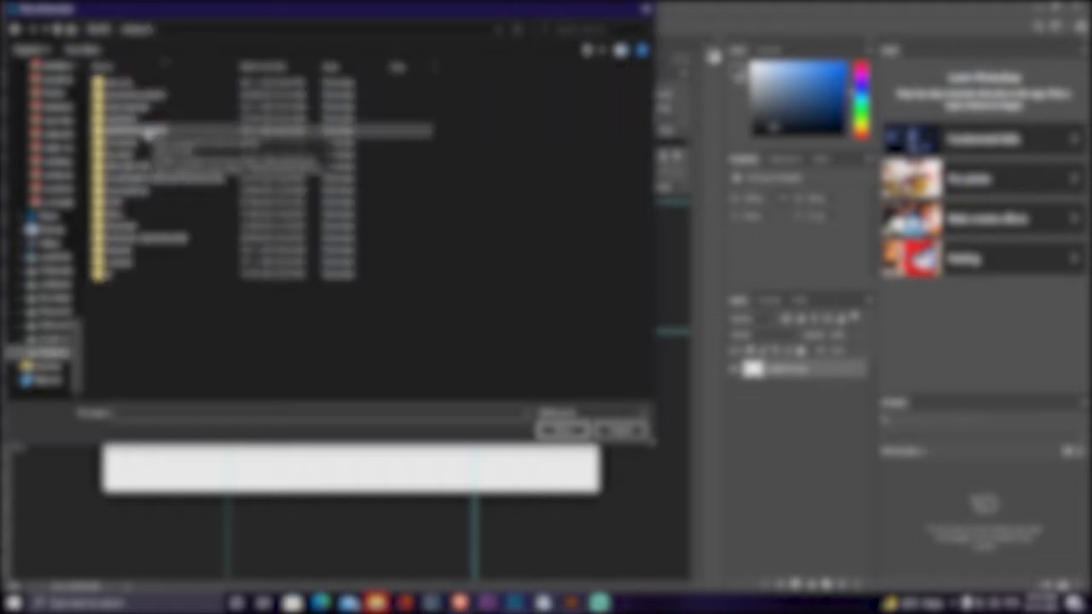
{"action": "double_click", "coordinate": [146, 133]}
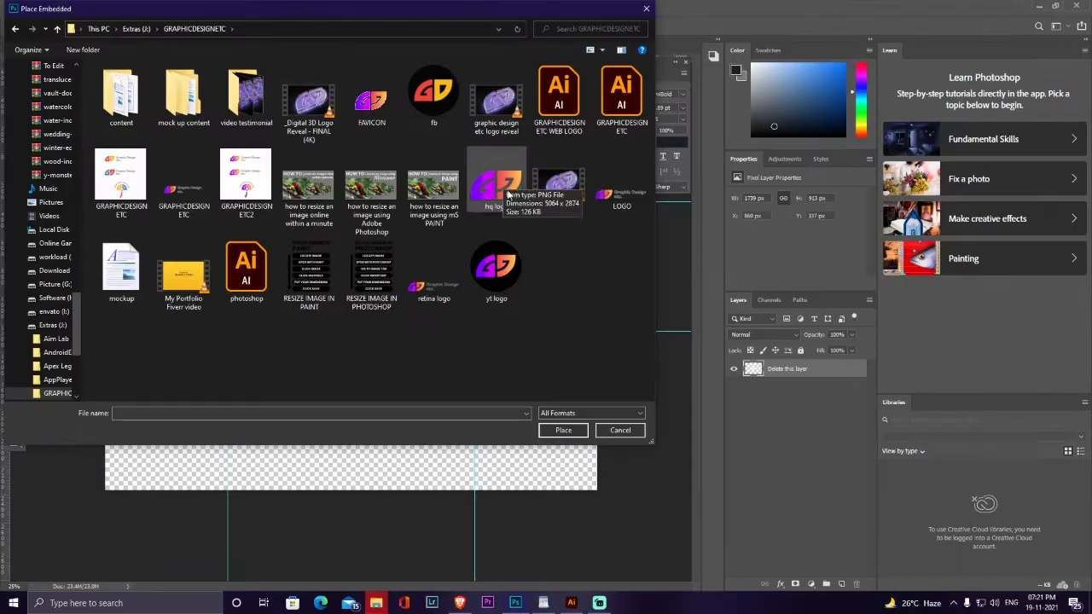
{"action": "double_click", "coordinate": [507, 193]}
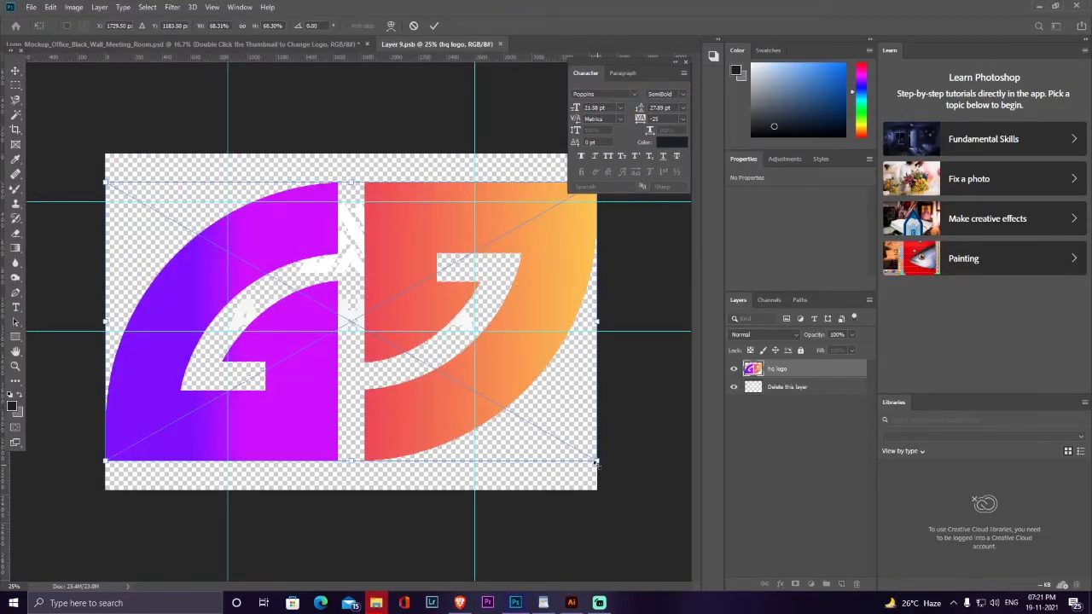
- Scale the placed logo down to about 26% and position it over the old ARCHERA logo between the guides
{"action": "left_click_drag", "start_coordinate": [596, 462], "coordinate": [277, 281]}
{"action": "left_click_drag", "start_coordinate": [215, 256], "coordinate": [370, 293]}
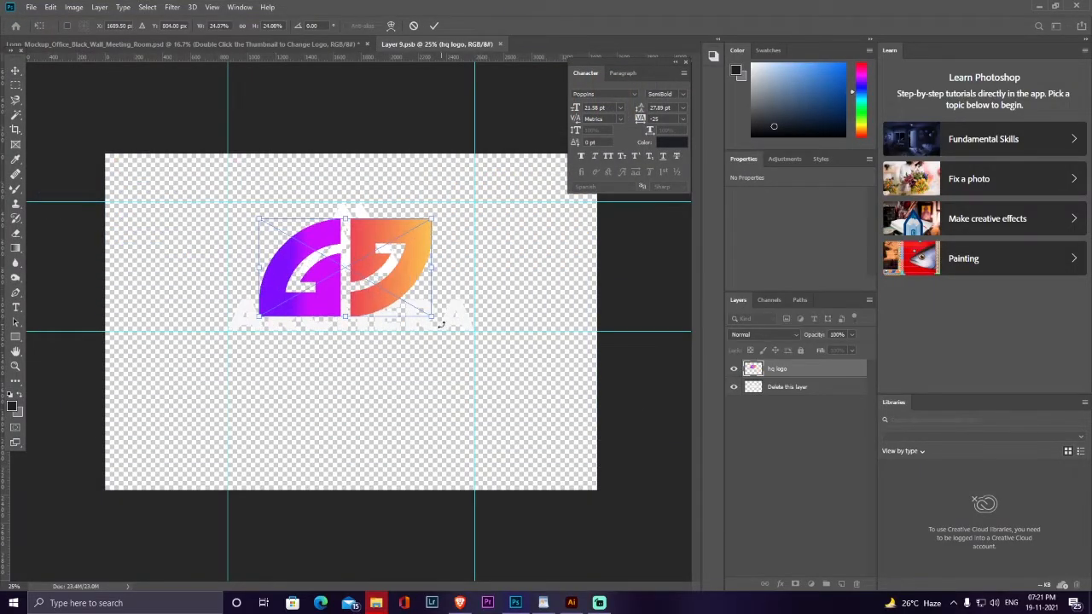
{"action": "left_click_drag", "start_coordinate": [432, 317], "coordinate": [387, 294]}
{"action": "key", "text": "Return"}
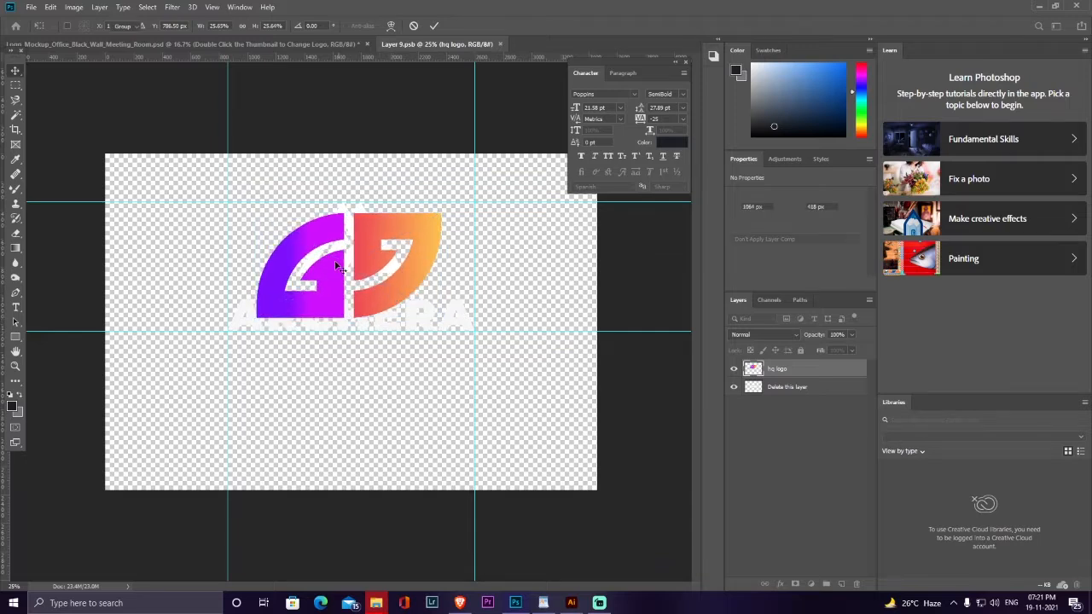
- Delete the placeholder layer named "Delete this layer" that holds the ARCHERA logo
{"action": "left_click", "coordinate": [782, 388]}
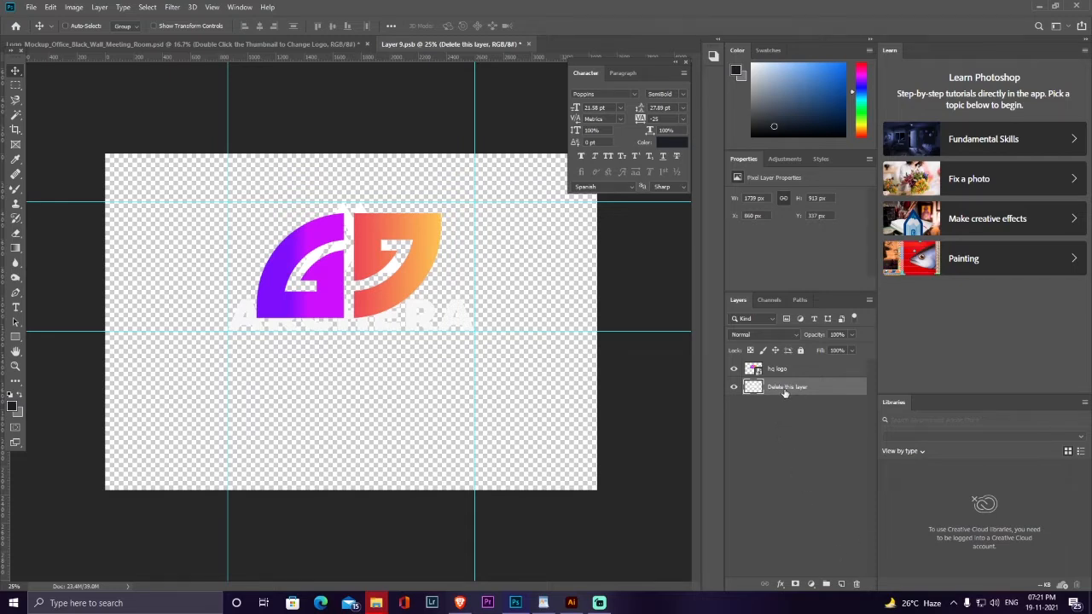
{"action": "left_click", "coordinate": [857, 585]}
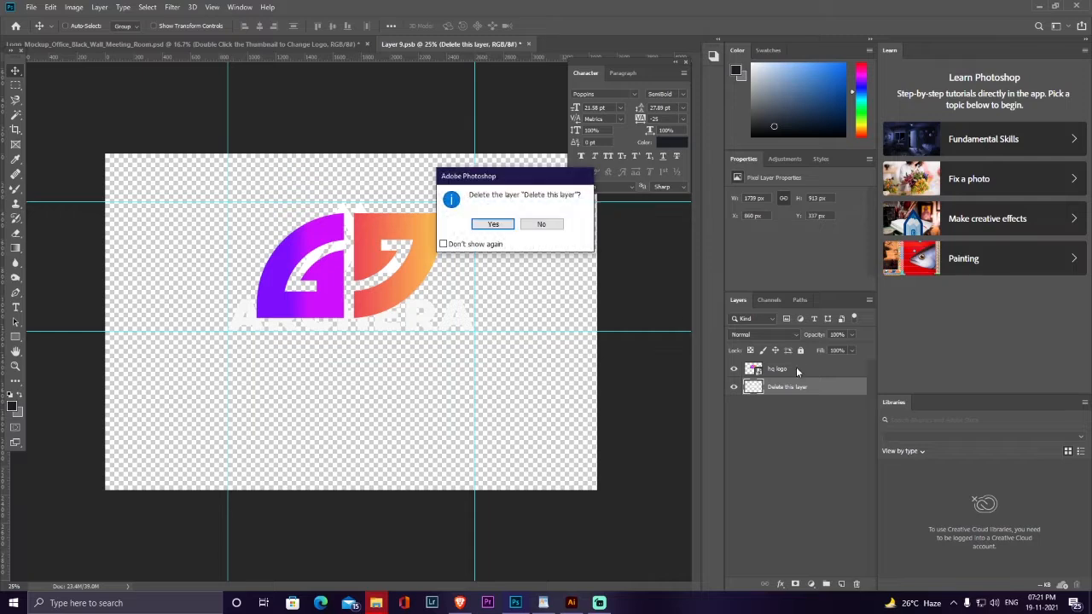
{"action": "left_click", "coordinate": [493, 225]}
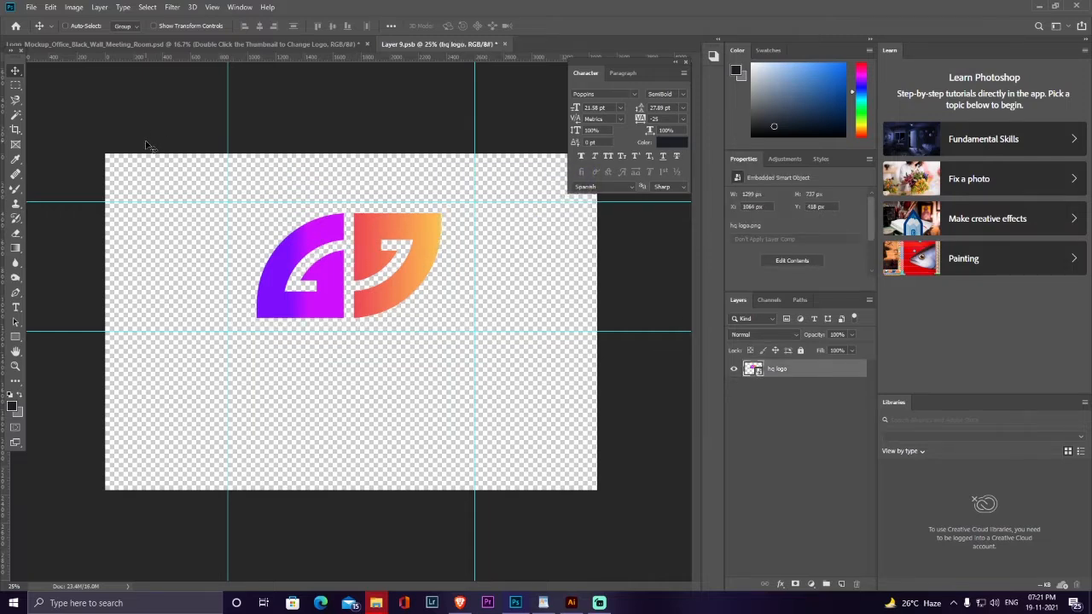
- Save the edited Layer 9.psb smart object and return to the meeting room mockup document
{"action": "left_click", "coordinate": [32, 9]}
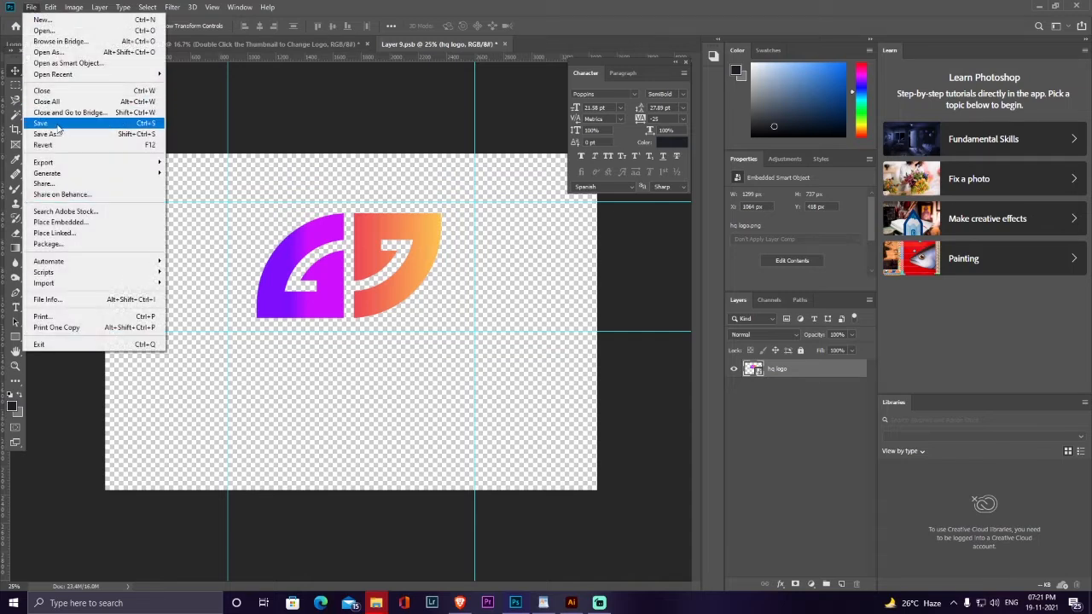
{"action": "left_click", "coordinate": [60, 130]}
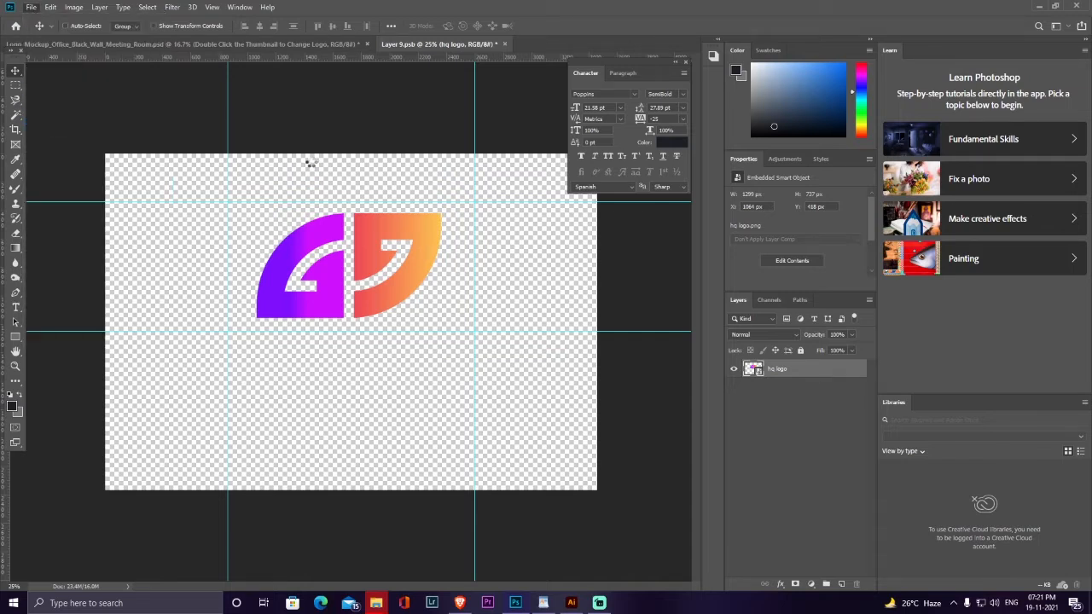
{"action": "left_click", "coordinate": [159, 44]}
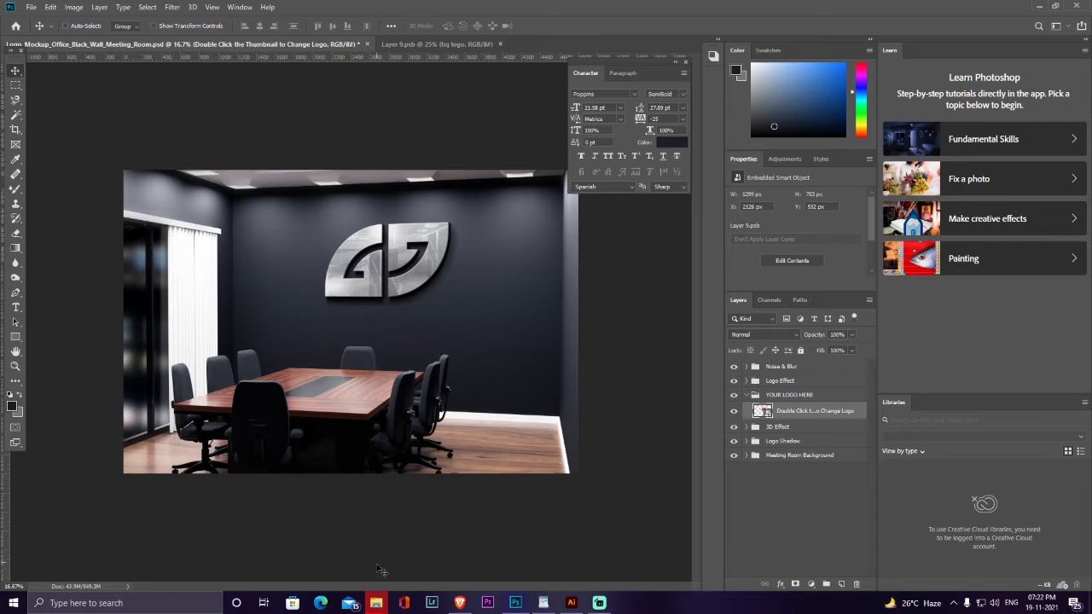
- Open the 140 PSD from the 3d-logo-mockup-with-dark-wooden folder within mock up content in Photoshop
{"action": "mouse_move", "coordinate": [380, 604]}
{"action": "left_click", "coordinate": [223, 554]}
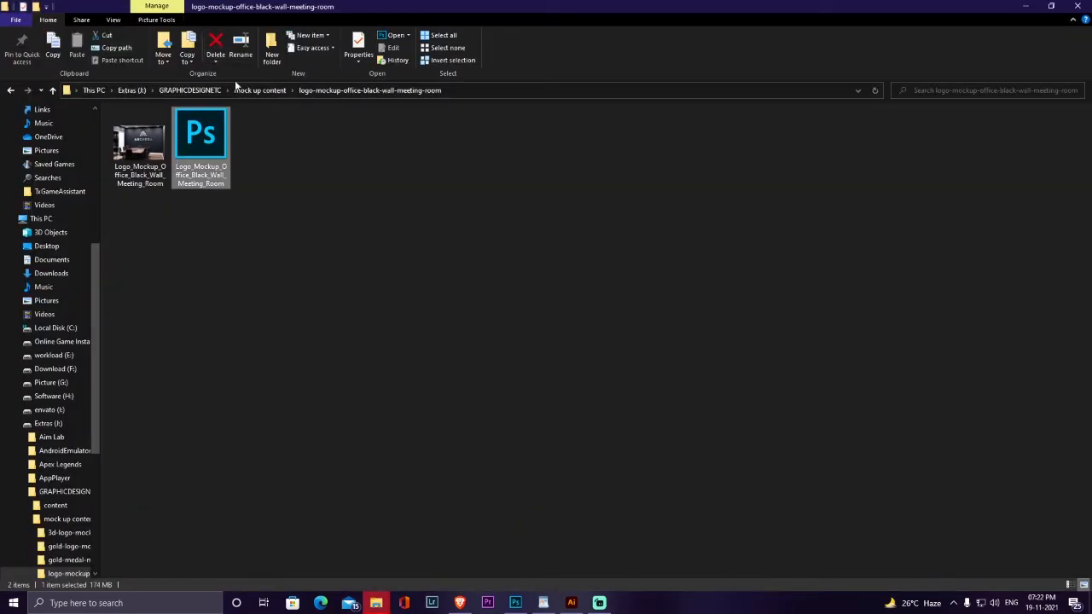
{"action": "left_click", "coordinate": [271, 90]}
{"action": "scroll", "coordinate": [258, 217], "scroll_direction": "up", "scroll_amount": 3}
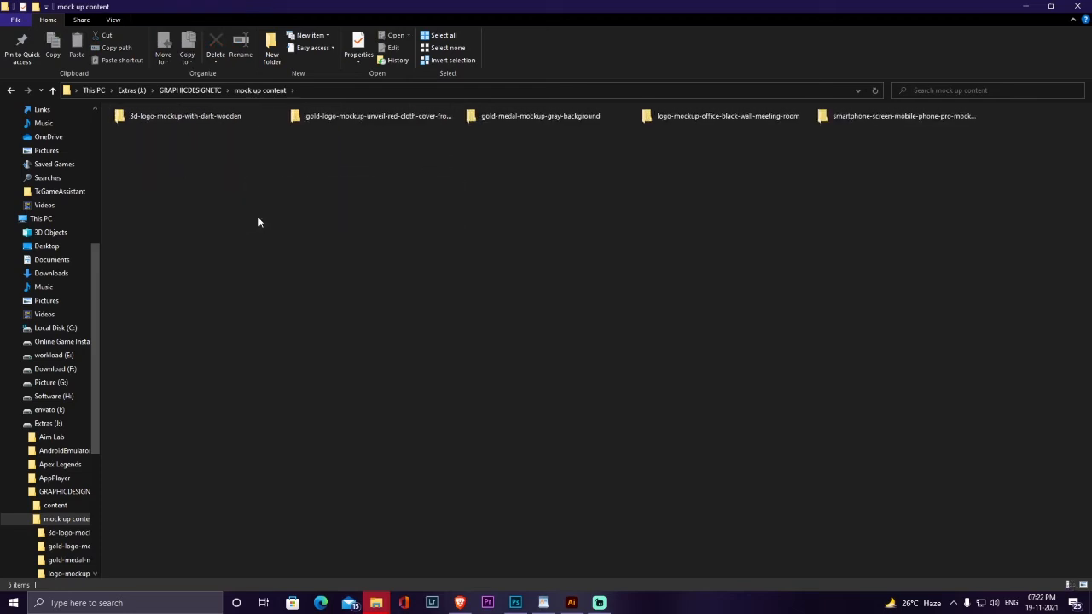
{"action": "scroll", "coordinate": [255, 224], "scroll_direction": "up", "scroll_amount": 1}
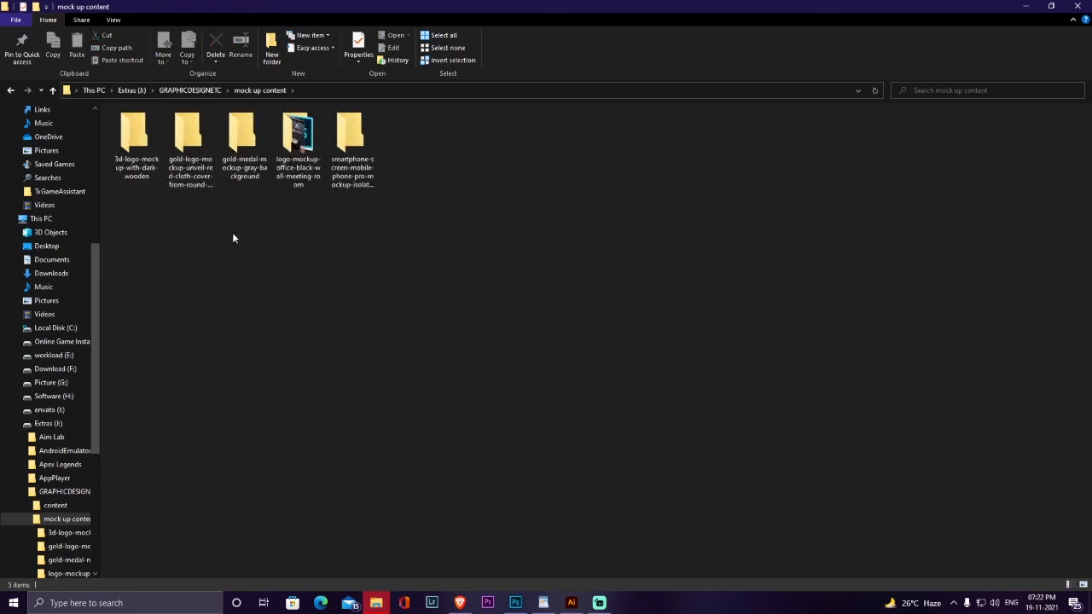
{"action": "double_click", "coordinate": [134, 148]}
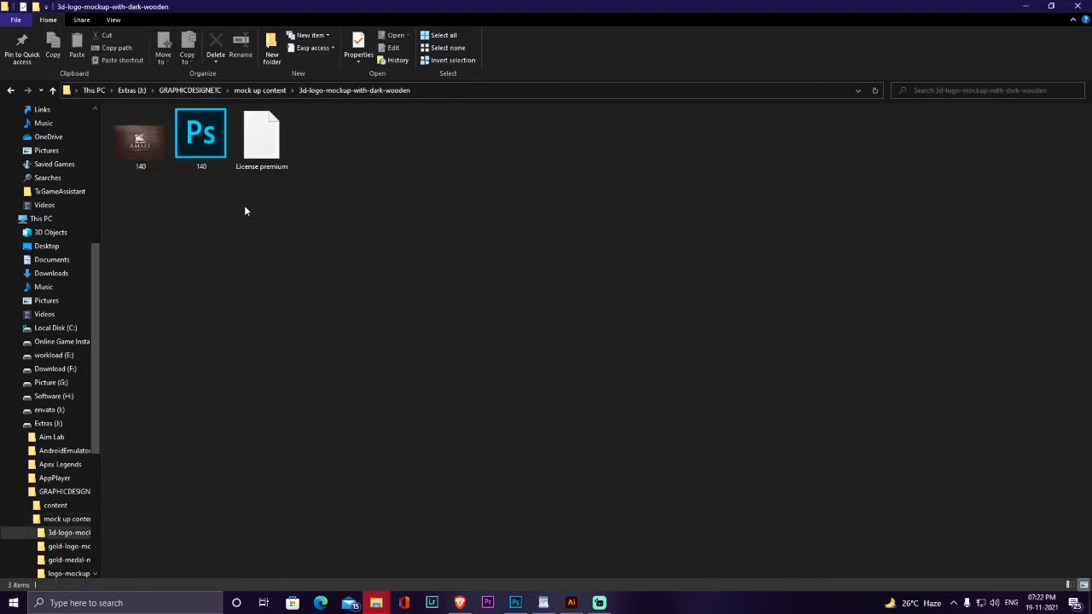
{"action": "double_click", "coordinate": [198, 143]}
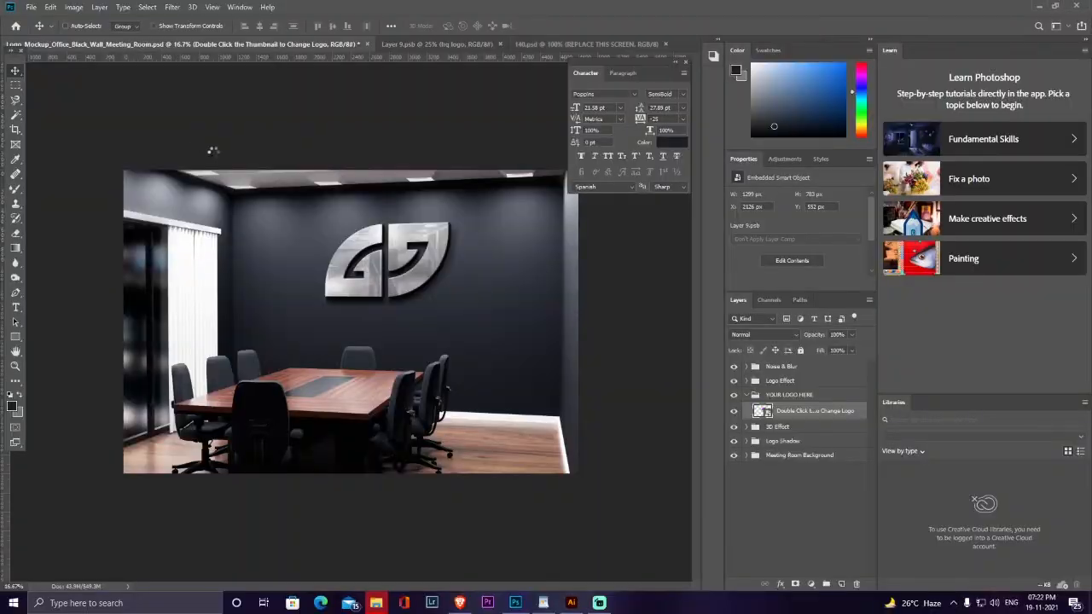
{"action": "left_click", "coordinate": [377, 603]}
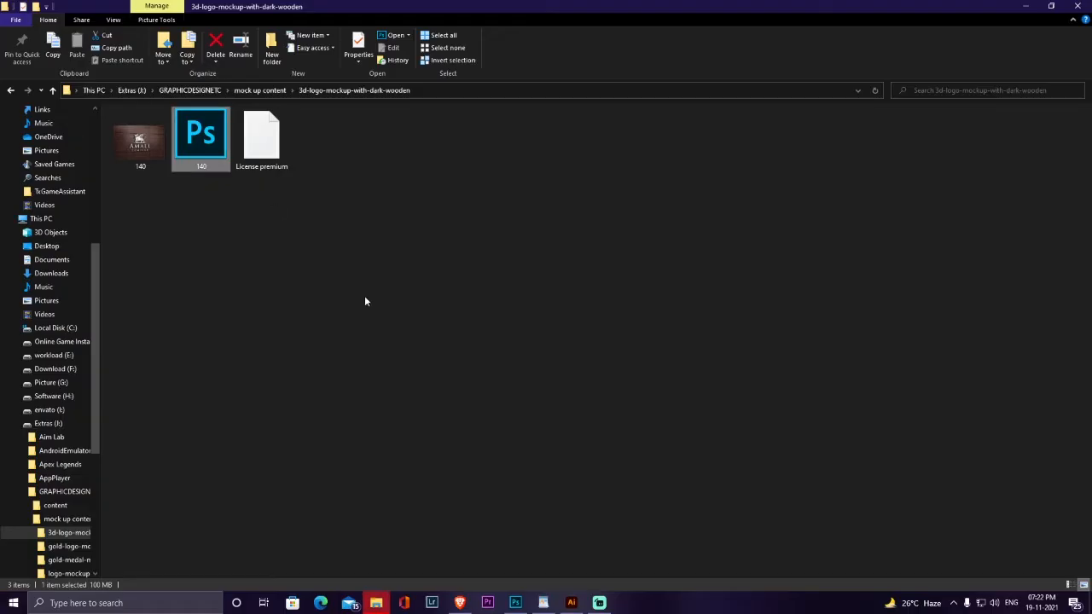
{"action": "left_click", "coordinate": [516, 603]}
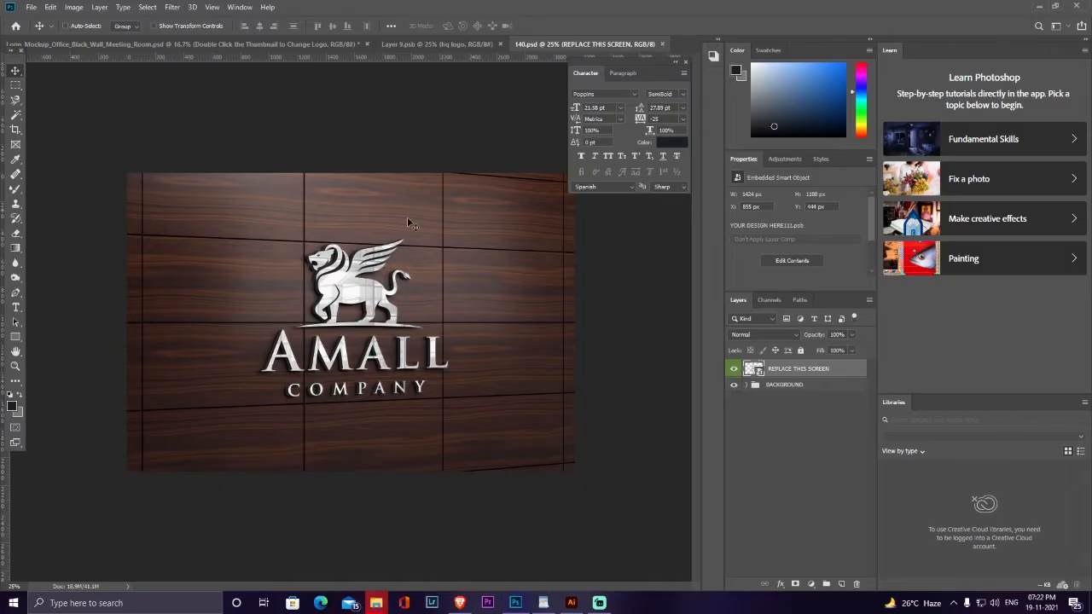
- Open the REPLACE THIS SCREEN smart object and the YOUR DESIGN HERE smart object nested in it
{"action": "double_click", "coordinate": [755, 369]}
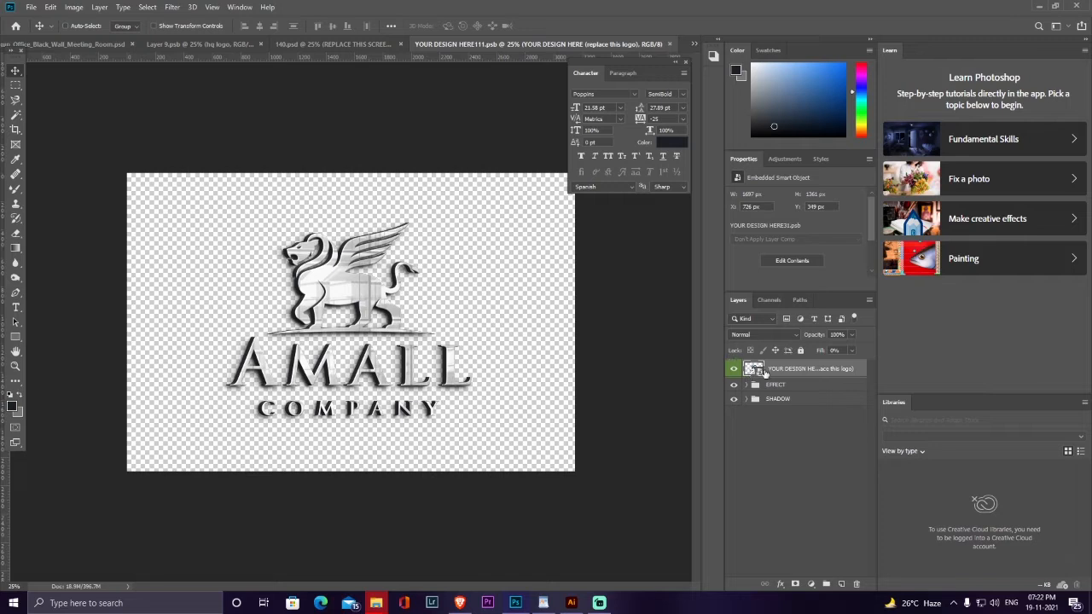
{"action": "double_click", "coordinate": [752, 369]}
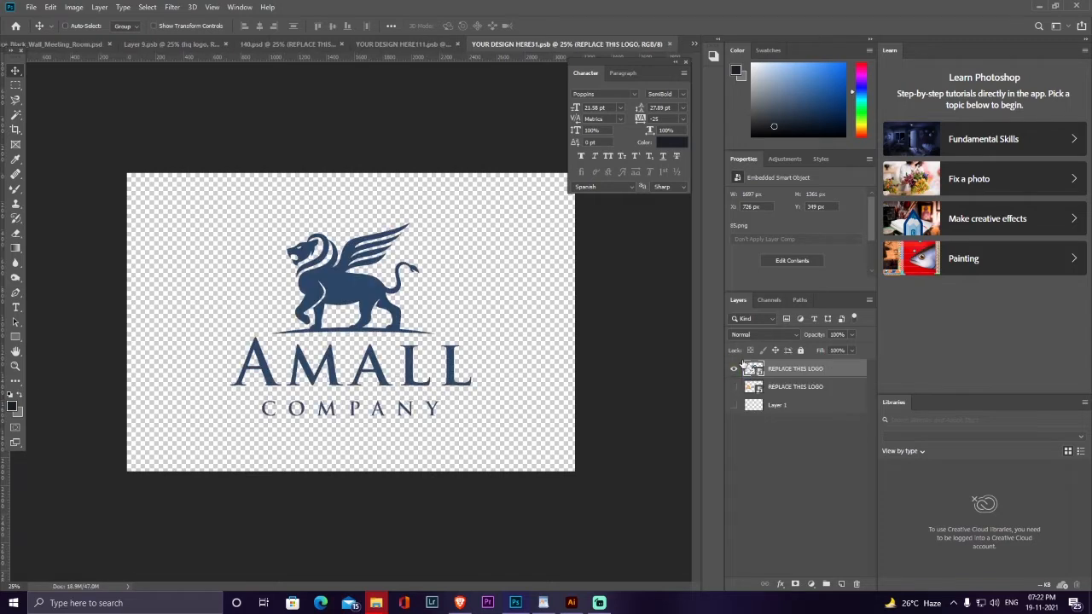
- Copy the hq logo layer from Layer 9.psb into the centre of the YOUR DESIGN HERE31.psb canvas
{"action": "left_click", "coordinate": [409, 42]}
{"action": "left_click", "coordinate": [670, 43]}
{"action": "left_click", "coordinate": [201, 46]}
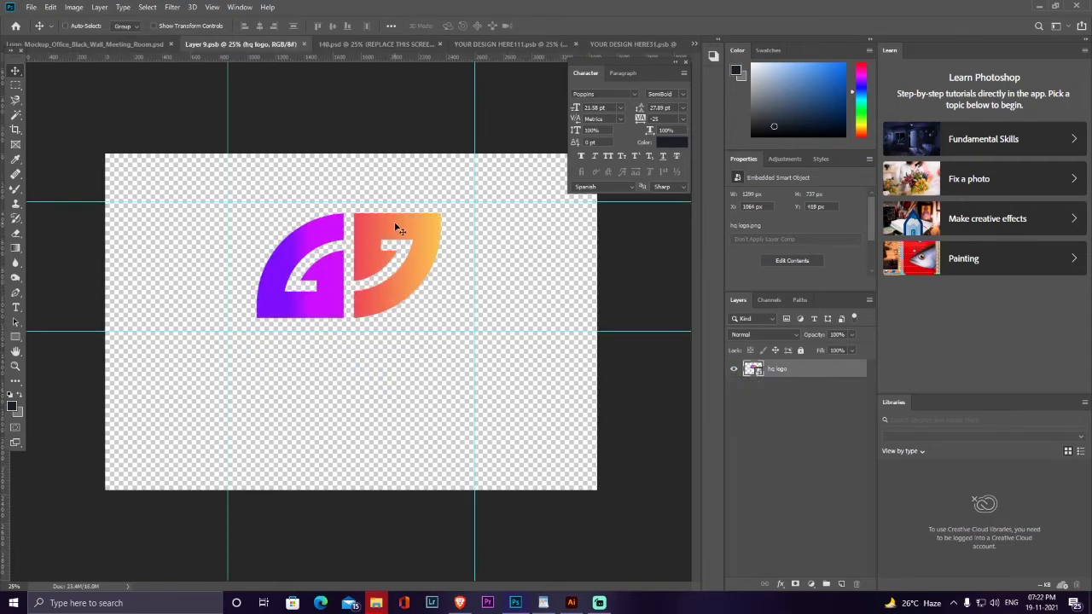
{"action": "left_click_drag", "start_coordinate": [397, 227], "coordinate": [389, 287]}
- Delete both REPLACE THIS LOGO layers and Layer 1, keeping only the hq logo layer
{"action": "left_click", "coordinate": [790, 389]}
{"action": "key", "text": "Delete"}
{"action": "key", "text": "Delete"}
{"action": "key", "text": "Delete"}
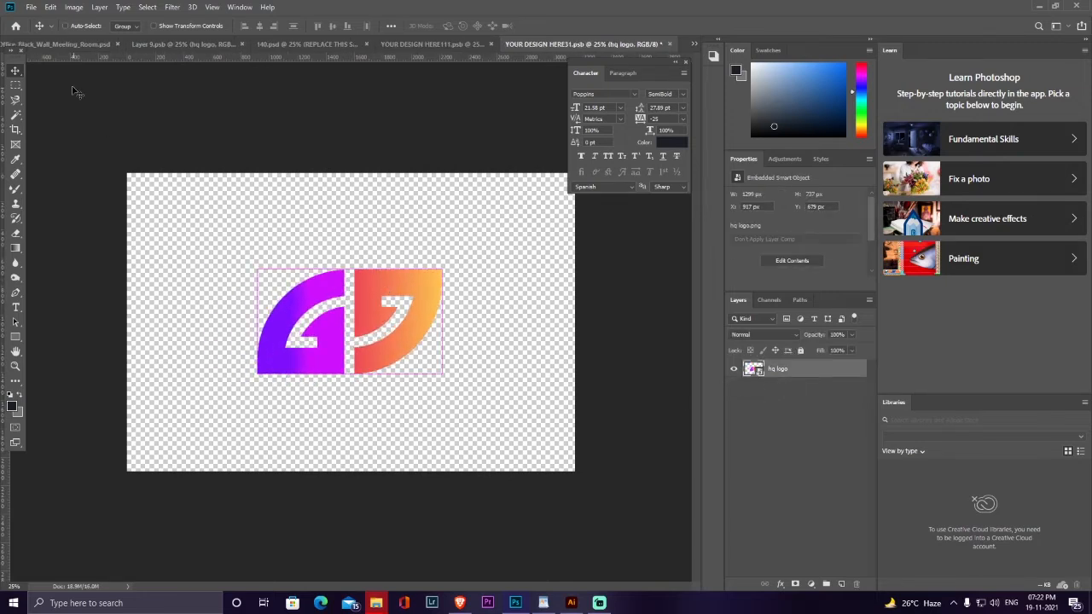
- Save the YOUR DESIGN HERE31.psb smart object and return to its parent document, YOUR DESIGN HERE111.psb
{"action": "left_click", "coordinate": [31, 6]}
{"action": "left_click", "coordinate": [50, 122]}
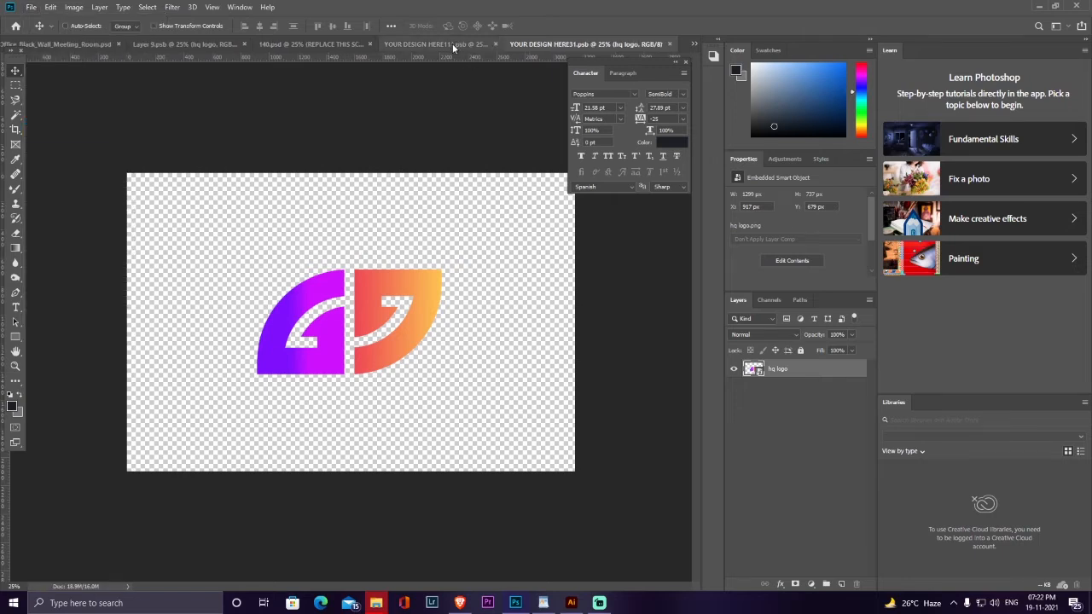
{"action": "left_click", "coordinate": [452, 44]}
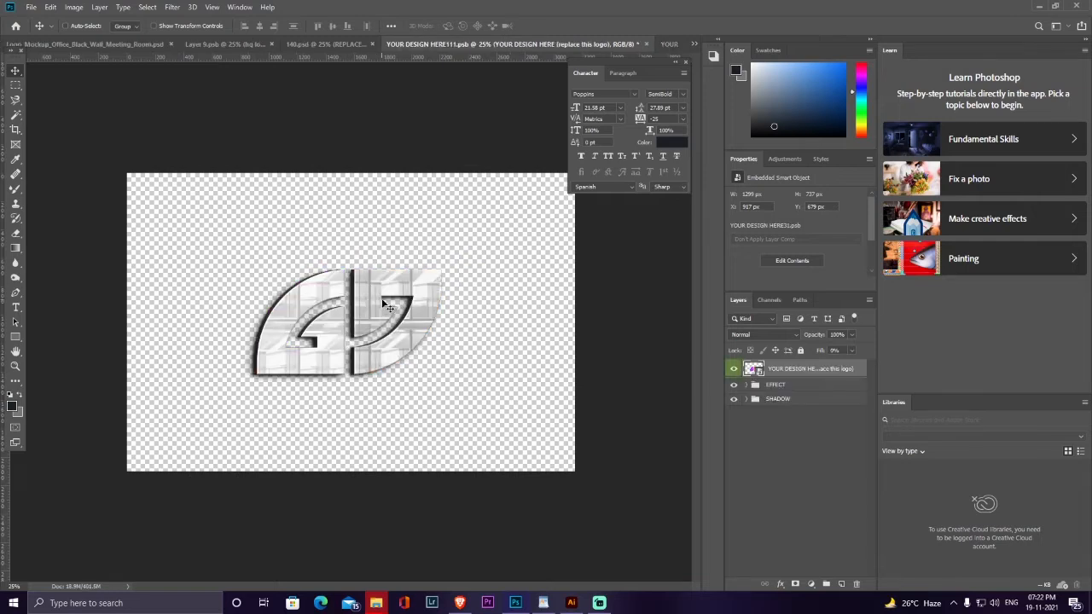
- Save the YOUR DESIGN HERE111.psb smart object and check the updated logo on the dark wooden wall in 140.psd
{"action": "left_click", "coordinate": [31, 7]}
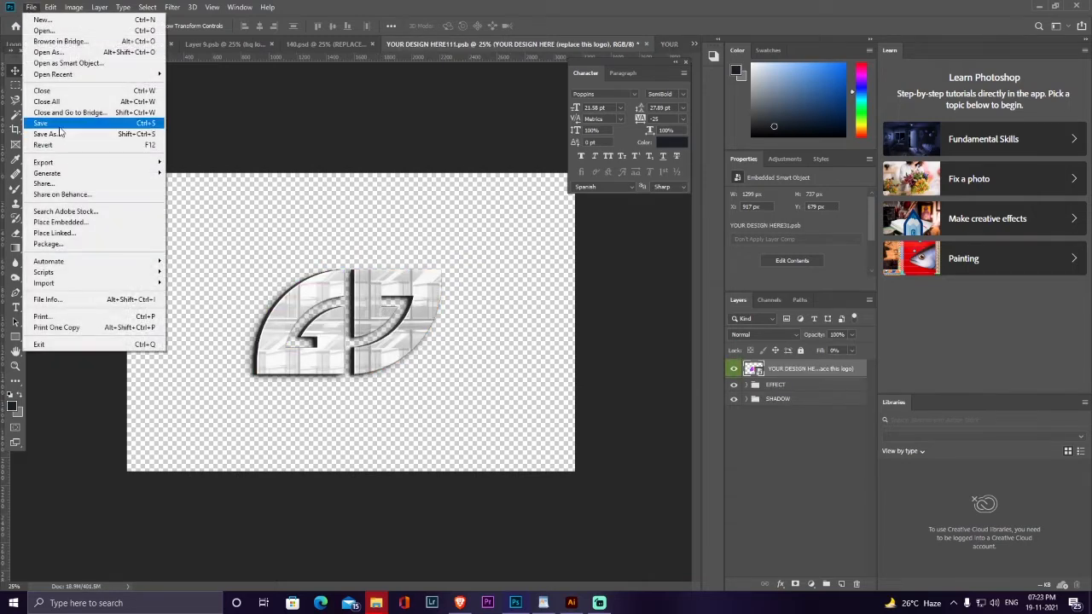
{"action": "left_click", "coordinate": [323, 44]}
{"action": "left_click", "coordinate": [524, 48]}
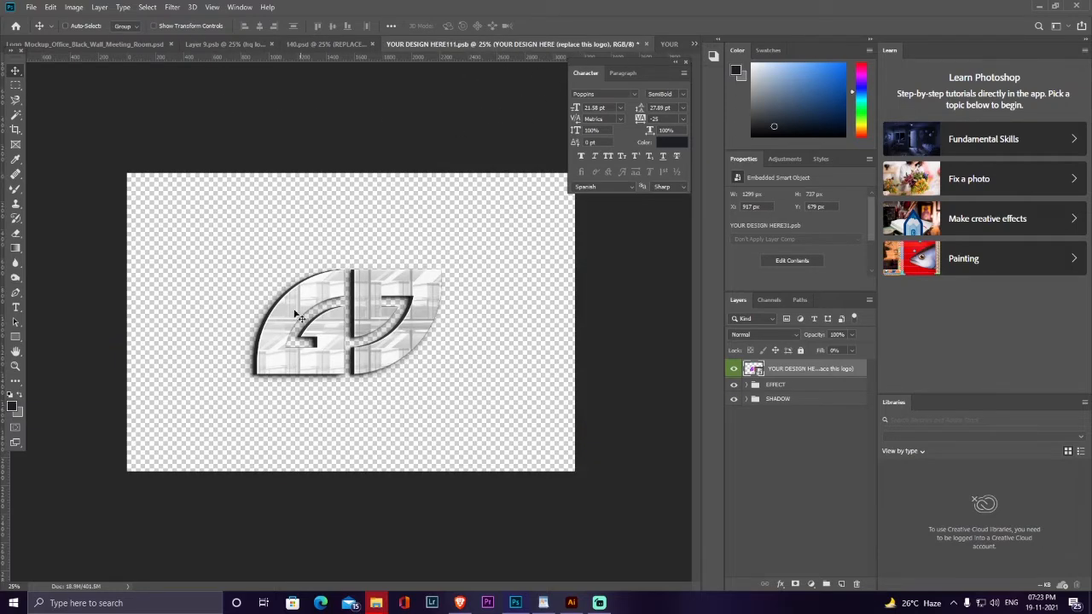
{"action": "left_click", "coordinate": [30, 7]}
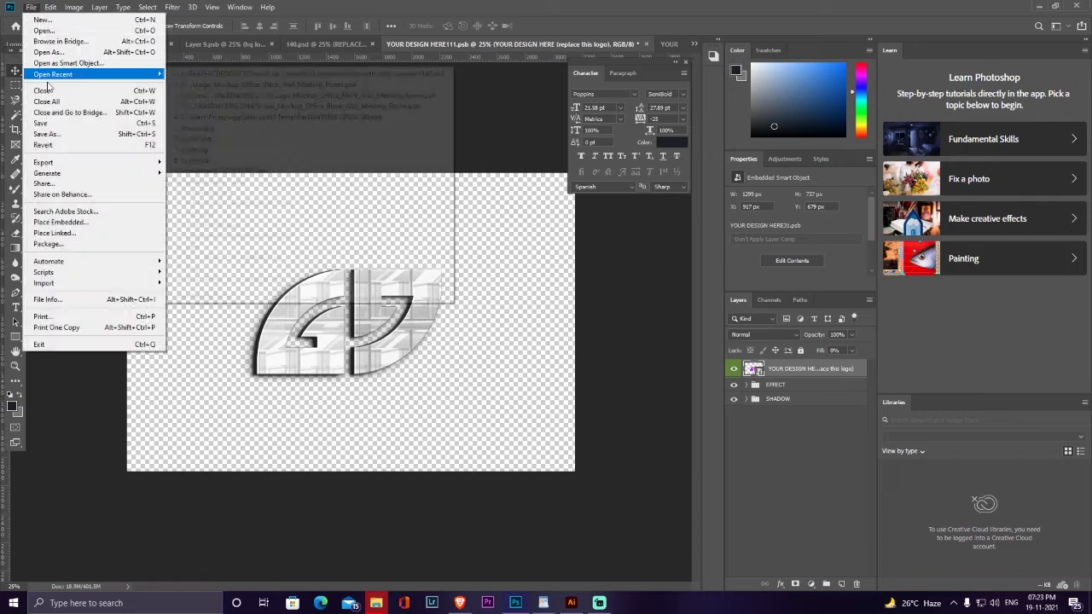
{"action": "left_click", "coordinate": [43, 127]}
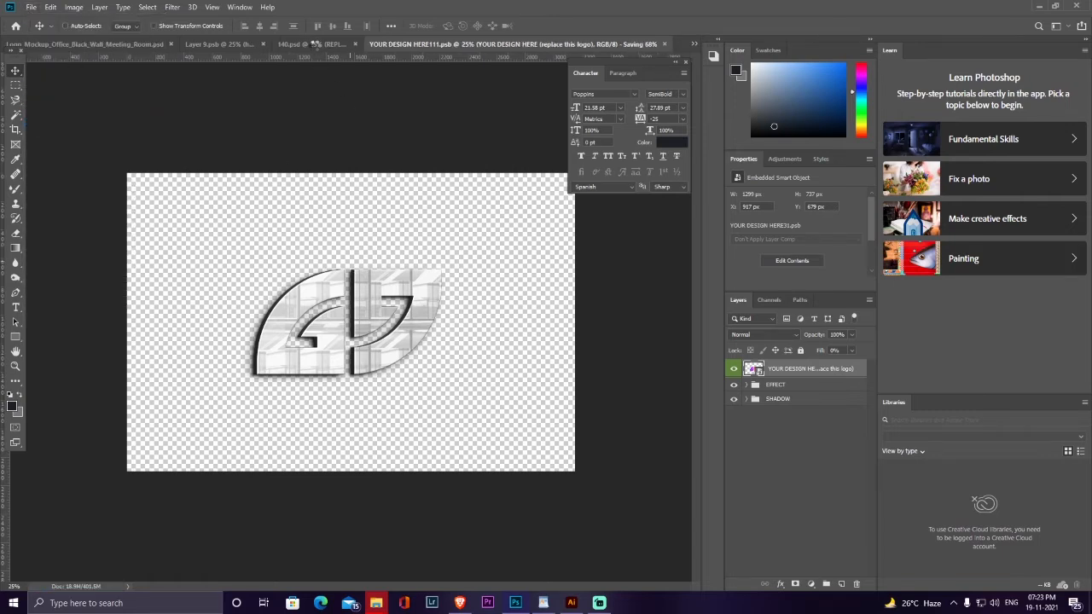
{"action": "left_click", "coordinate": [313, 45]}
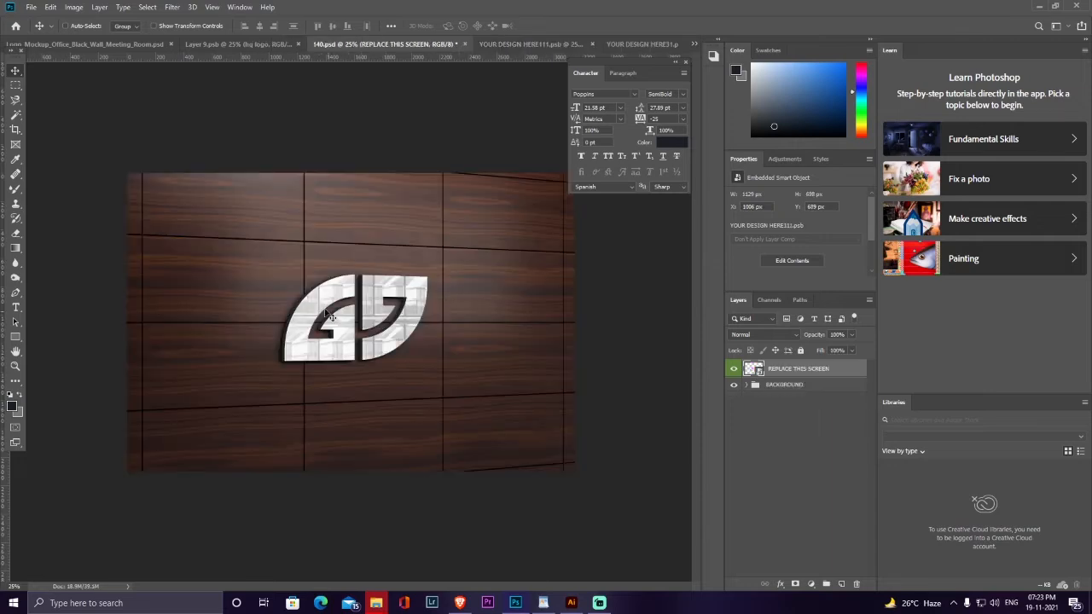
{"action": "scroll", "coordinate": [340, 314], "scroll_direction": "up", "scroll_amount": 5}
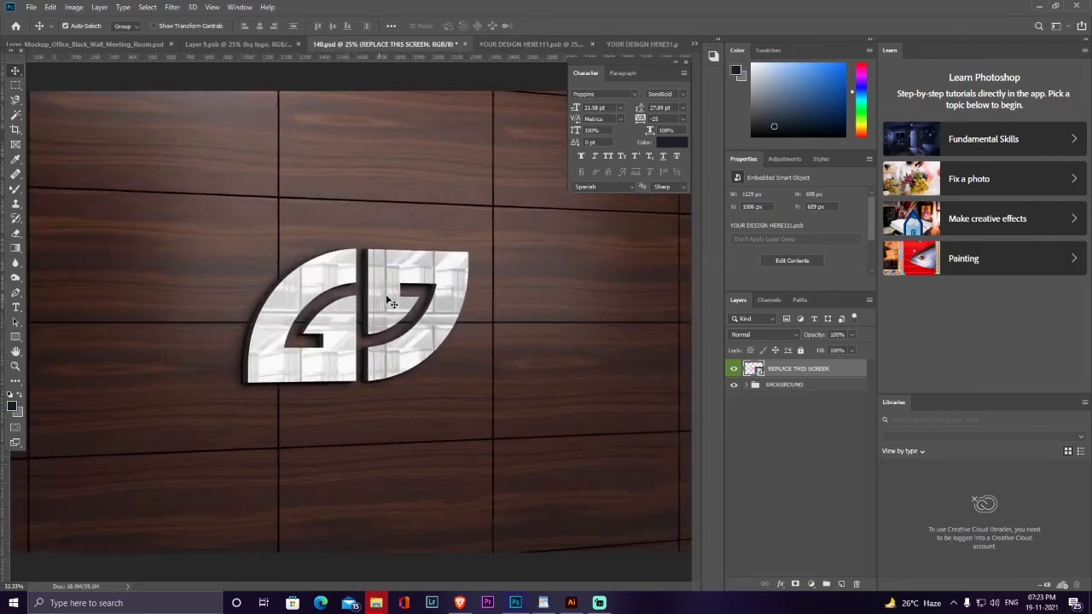
{"action": "scroll", "coordinate": [387, 160], "scroll_direction": "down", "scroll_amount": 5}
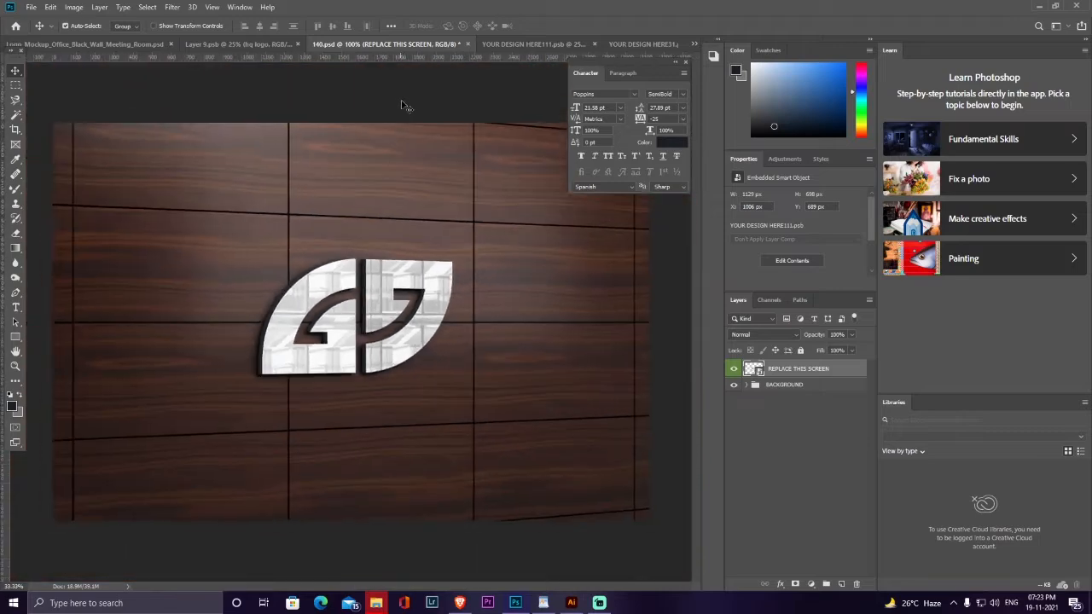
- Close 140.psd without saving, along with both YOUR DESIGN HERE files, Layer 9.psb and the meeting room mockup
{"action": "left_click", "coordinate": [470, 47]}
{"action": "left_click", "coordinate": [546, 224]}
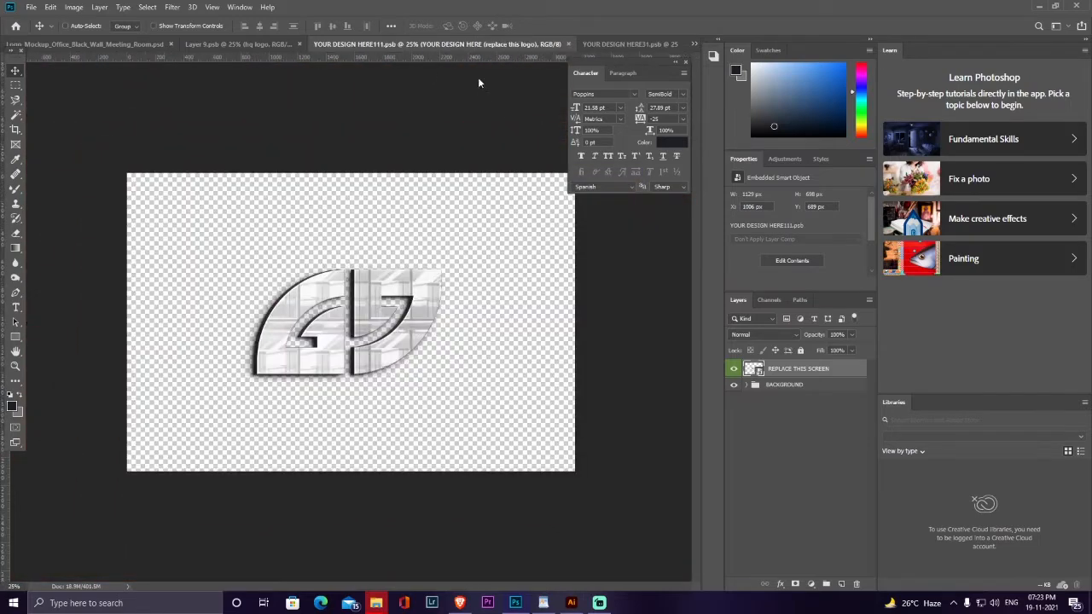
{"action": "left_click", "coordinate": [566, 44]}
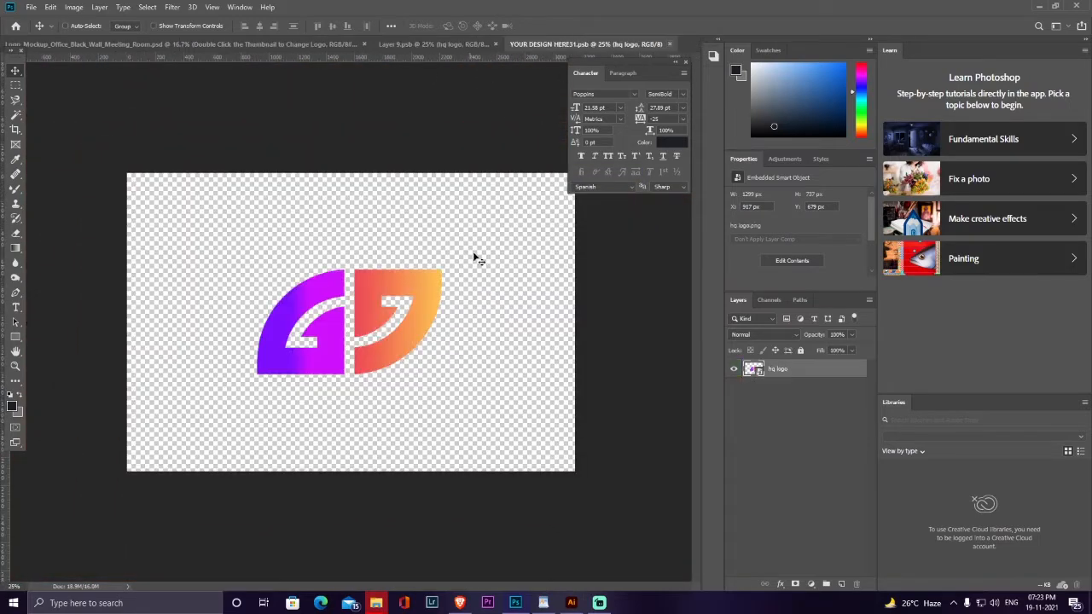
{"action": "left_click", "coordinate": [672, 44]}
{"action": "left_click", "coordinate": [501, 44]}
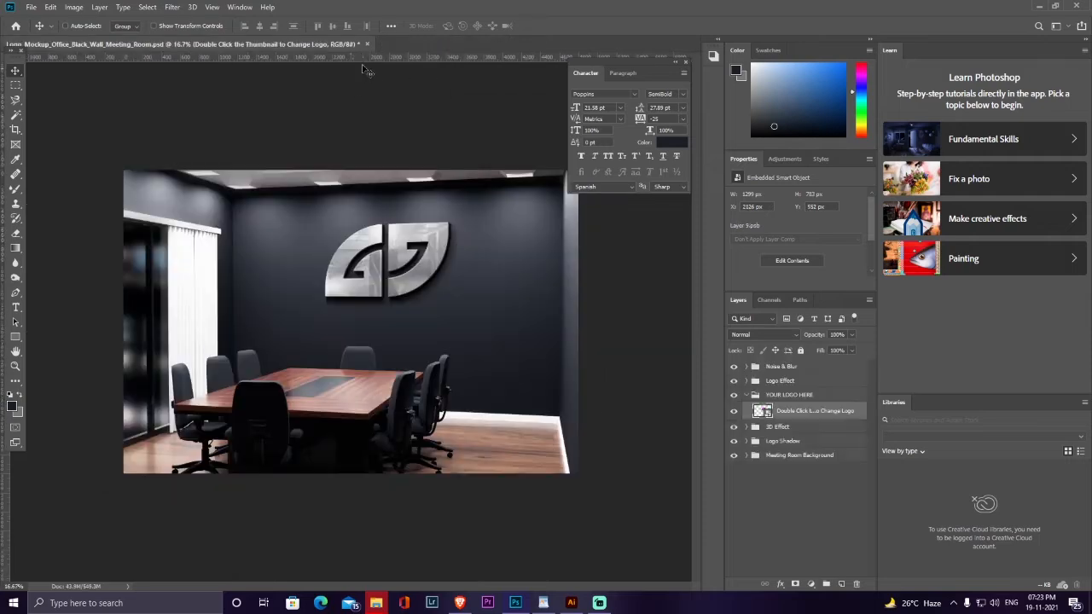
{"action": "left_click", "coordinate": [367, 44]}
- Switch to File Explorer and show the mock up content folder inside GRAPHICDESIGNETC with larger icons
{"action": "left_click", "coordinate": [376, 602]}
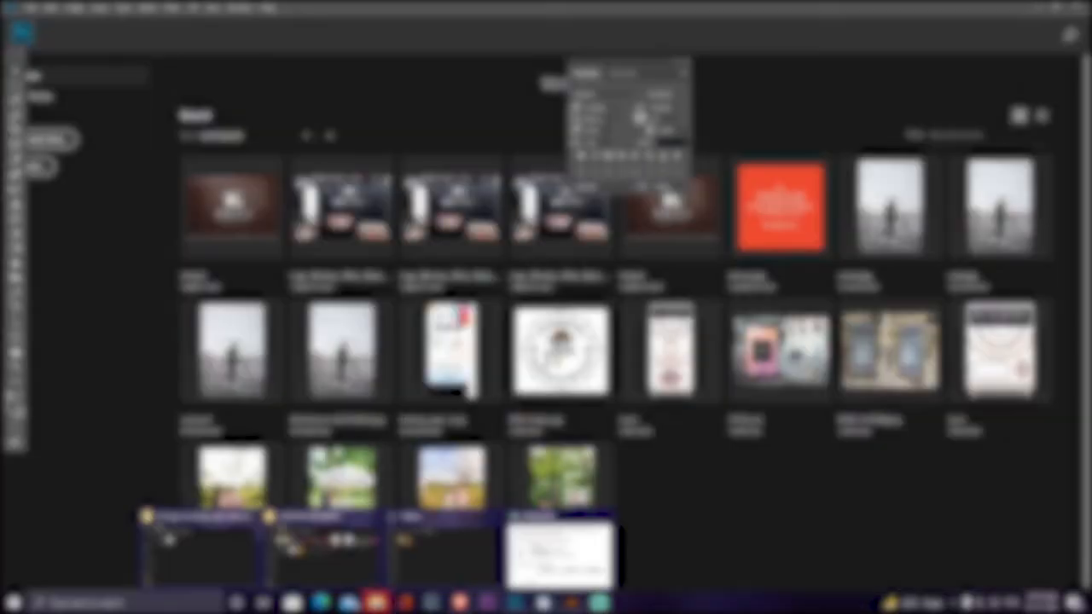
{"action": "left_click", "coordinate": [210, 547]}
{"action": "left_click", "coordinate": [244, 91]}
{"action": "left_click", "coordinate": [253, 209]}
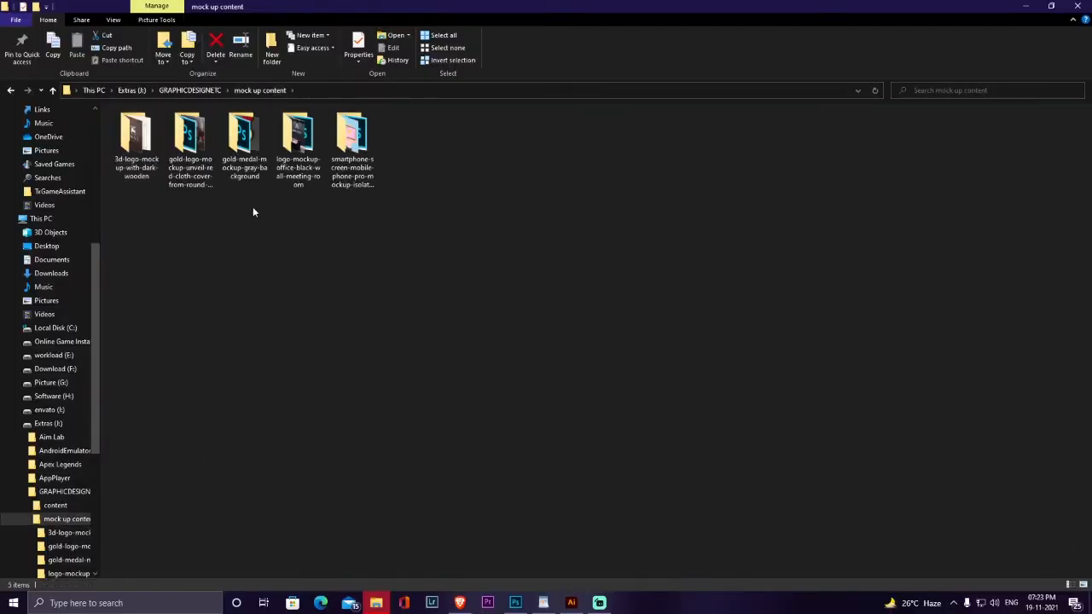
{"action": "scroll", "coordinate": [339, 257], "scroll_direction": "up", "scroll_amount": 3}
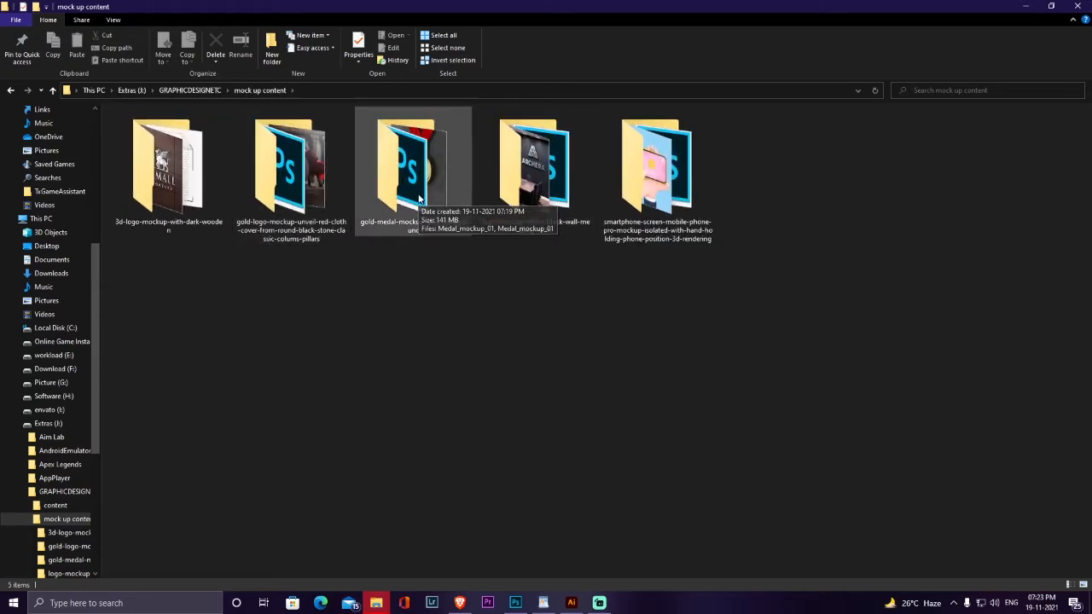
- Open the horizontal smartphone mockup PSD from the smartphone-screen-mobile-phone-pro-mockup folder in Photoshop and cancel the missing fonts prompt
{"action": "double_click", "coordinate": [659, 177]}
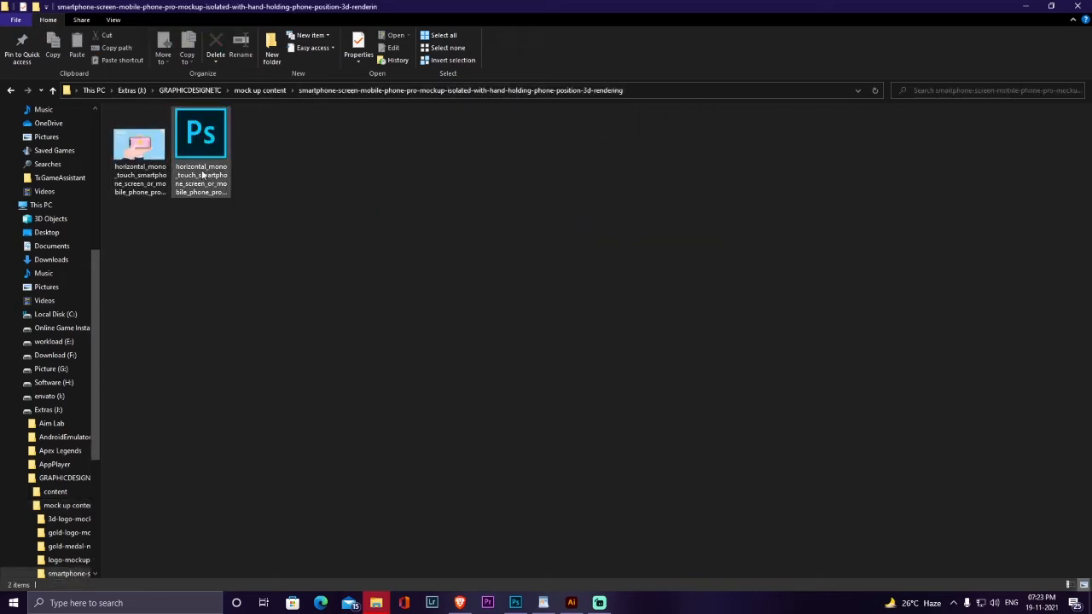
{"action": "double_click", "coordinate": [200, 141]}
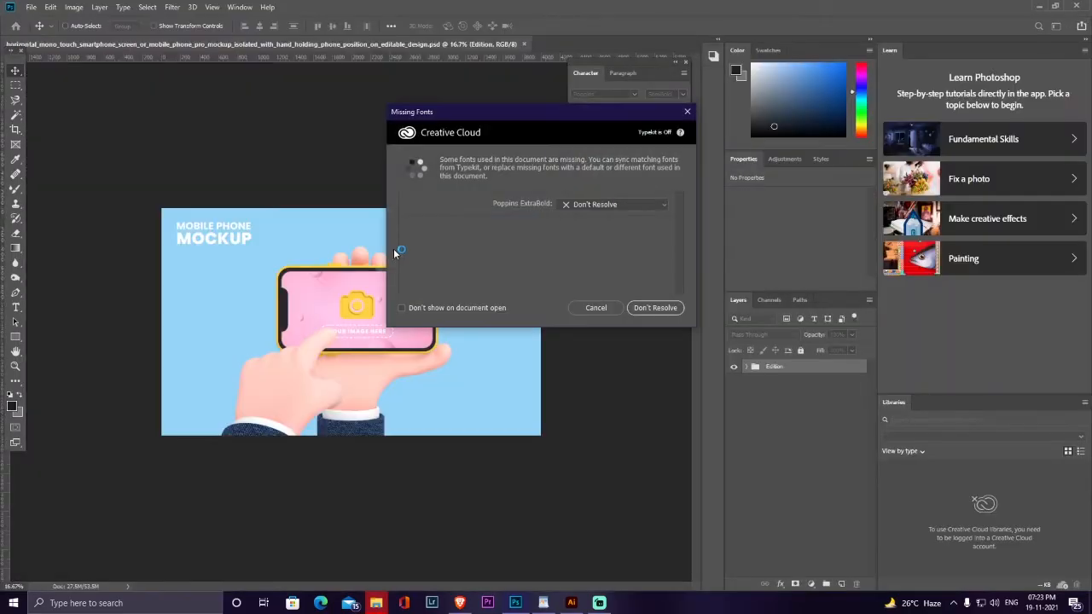
{"action": "left_click", "coordinate": [595, 307]}
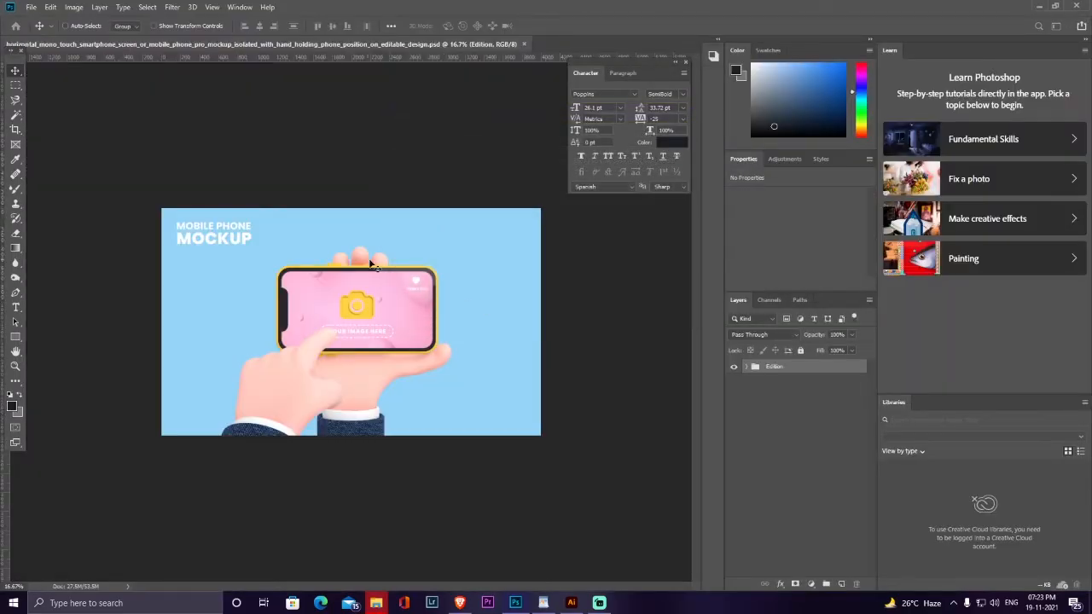
- Expand the Edition and Your image here groups and open the photo placeholder smart object for editing
{"action": "left_click", "coordinate": [746, 367]}
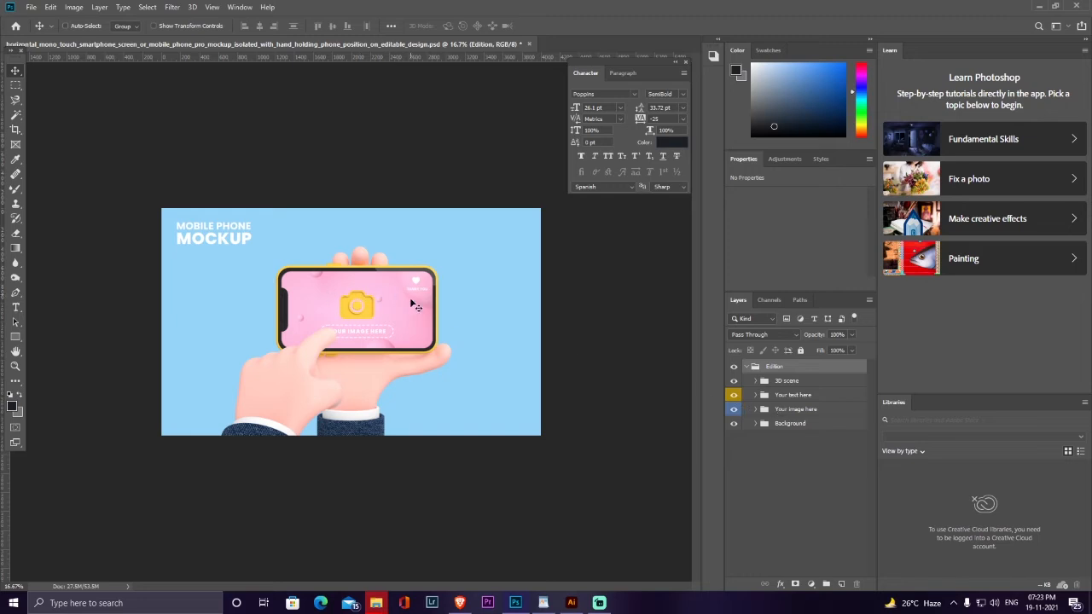
{"action": "left_click", "coordinate": [751, 410]}
{"action": "left_click", "coordinate": [755, 411]}
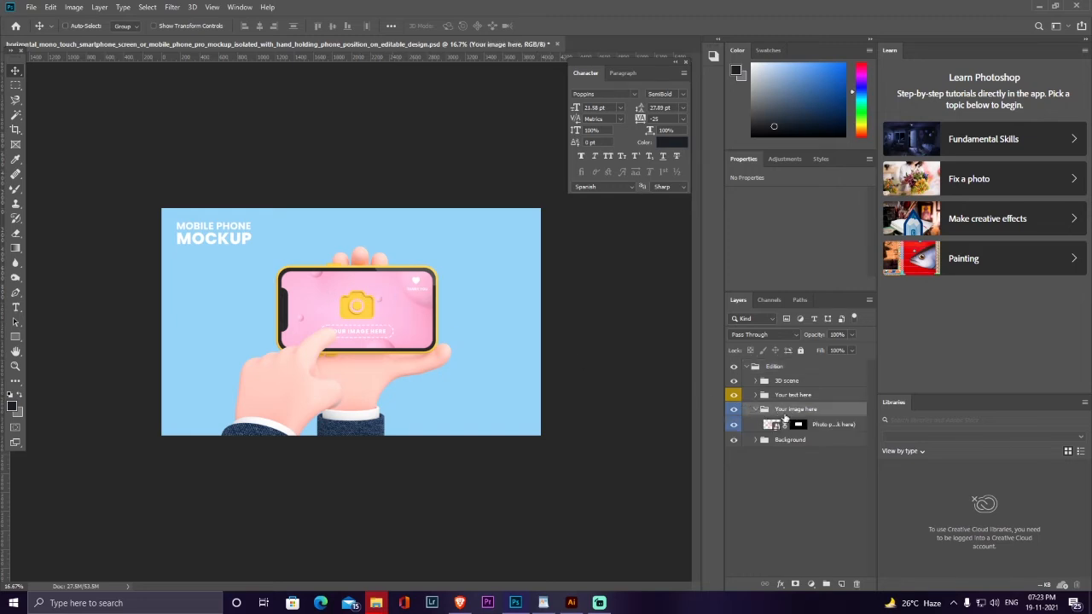
{"action": "left_click", "coordinate": [781, 425]}
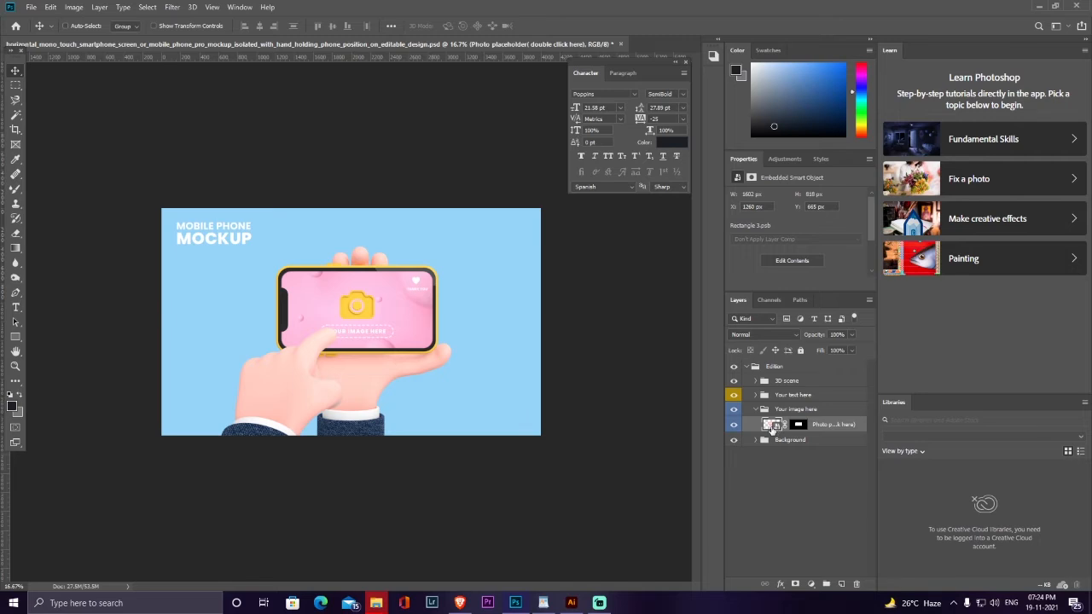
{"action": "double_click", "coordinate": [773, 424]}
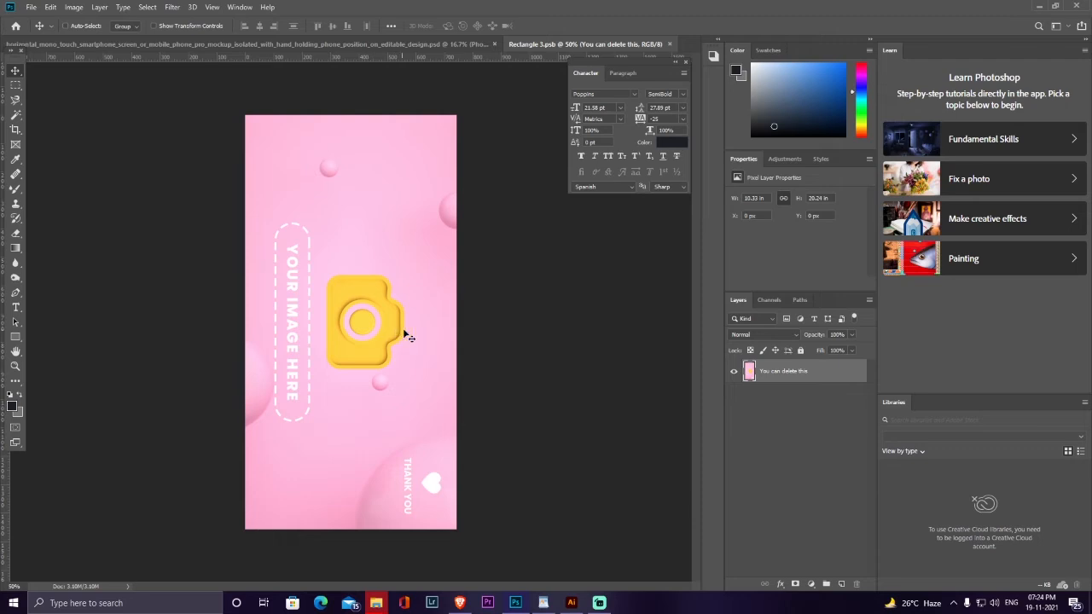
- Place the RESIZE IMAGE IN PAINT image from the GRAPHICDESIGNETC folder onto the Rectangle 3.psb canvas
{"action": "left_click", "coordinate": [16, 159]}
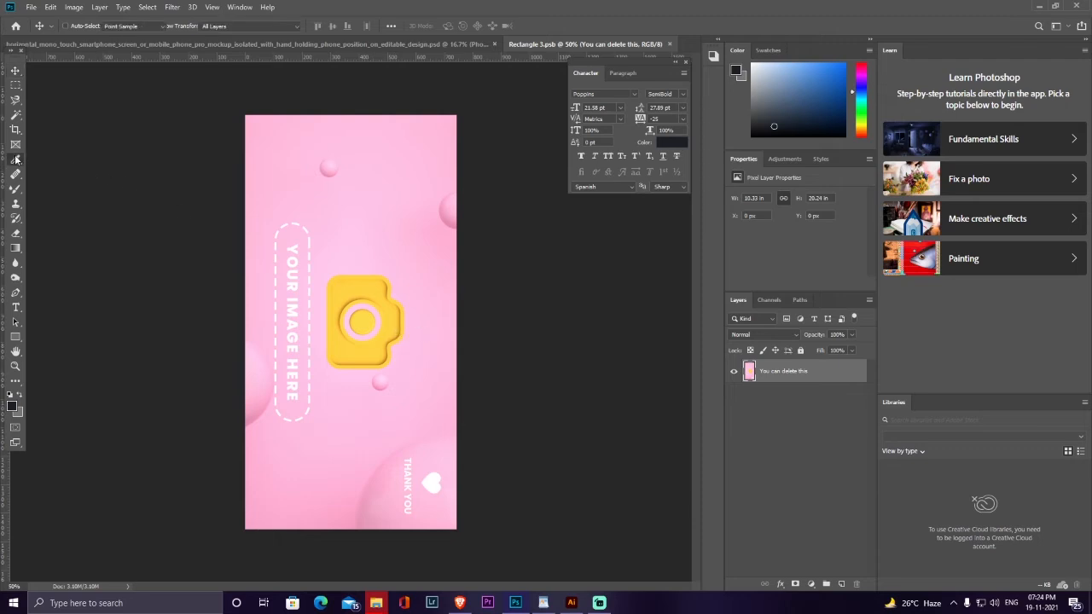
{"action": "left_click", "coordinate": [14, 72]}
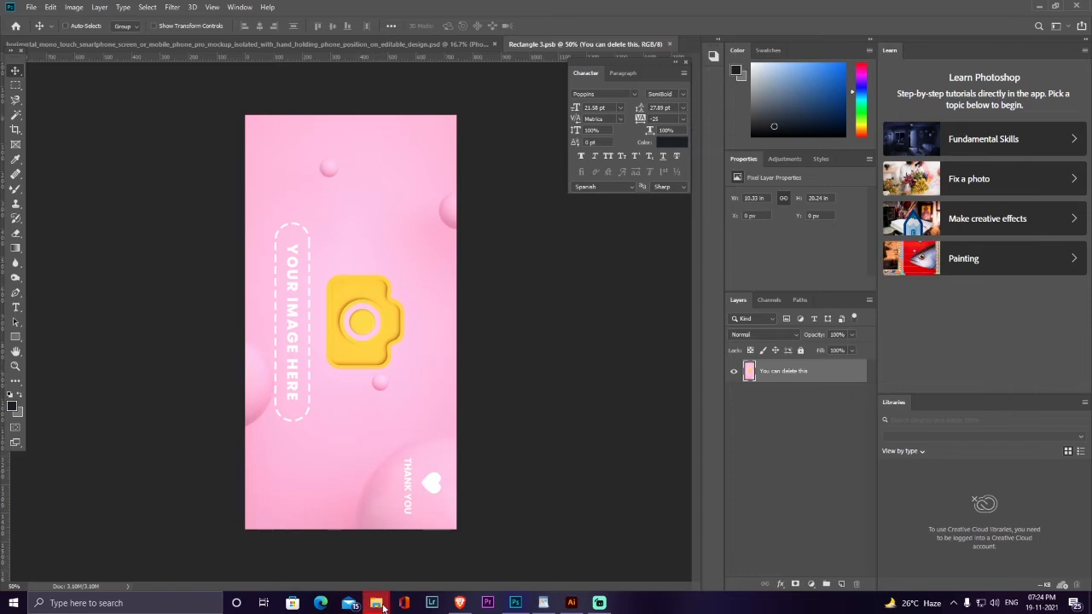
{"action": "mouse_move", "coordinate": [376, 603]}
{"action": "left_click", "coordinate": [295, 550]}
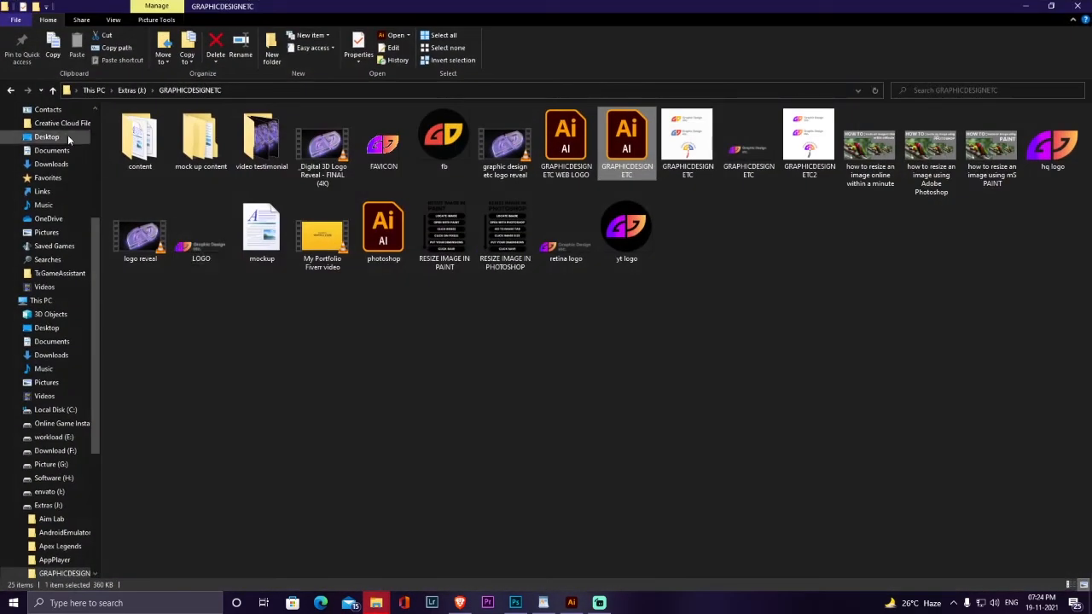
{"action": "left_click", "coordinate": [51, 164]}
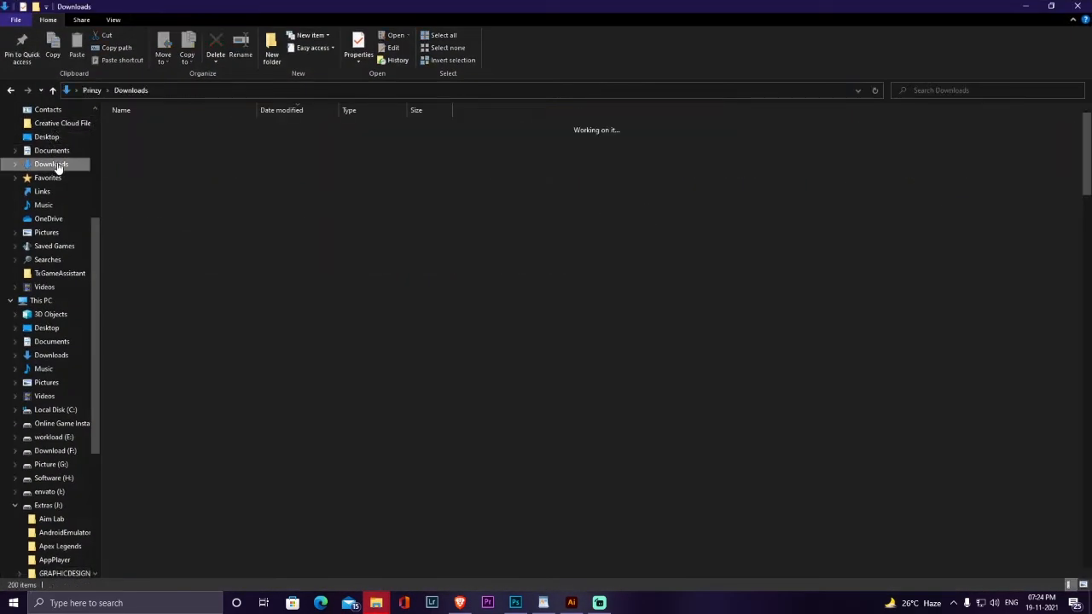
{"action": "left_click", "coordinate": [11, 89]}
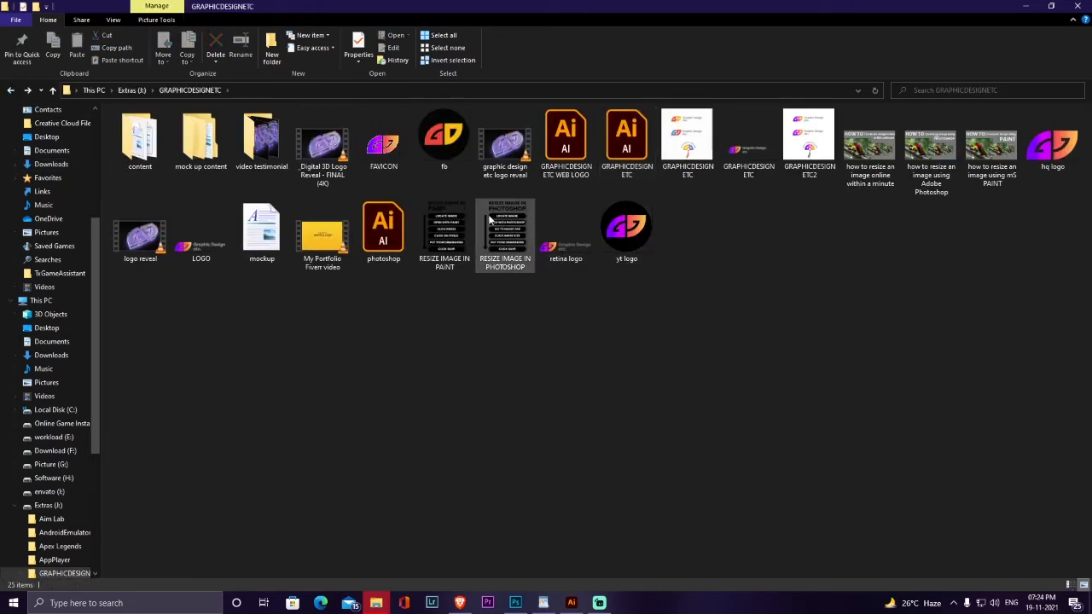
{"action": "left_click", "coordinate": [459, 232]}
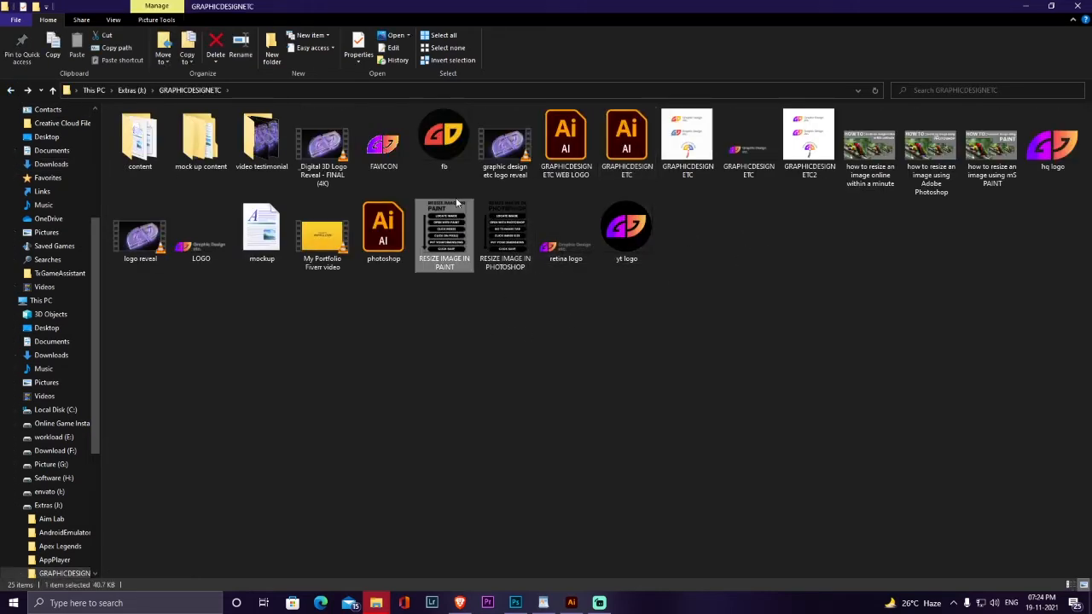
{"action": "left_click", "coordinate": [509, 243]}
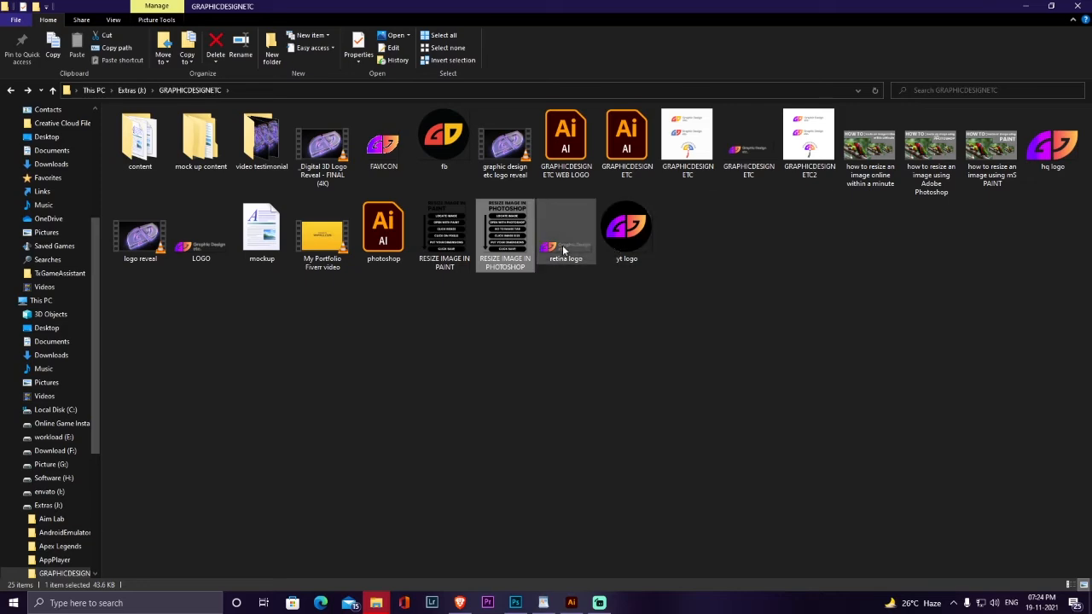
{"action": "left_click_drag", "start_coordinate": [486, 253], "coordinate": [354, 337]}
- Rotate the placed image 90° clockwise, enlarge it to about 670 px wide and position it mid-canvas
{"action": "right_click", "coordinate": [357, 314]}
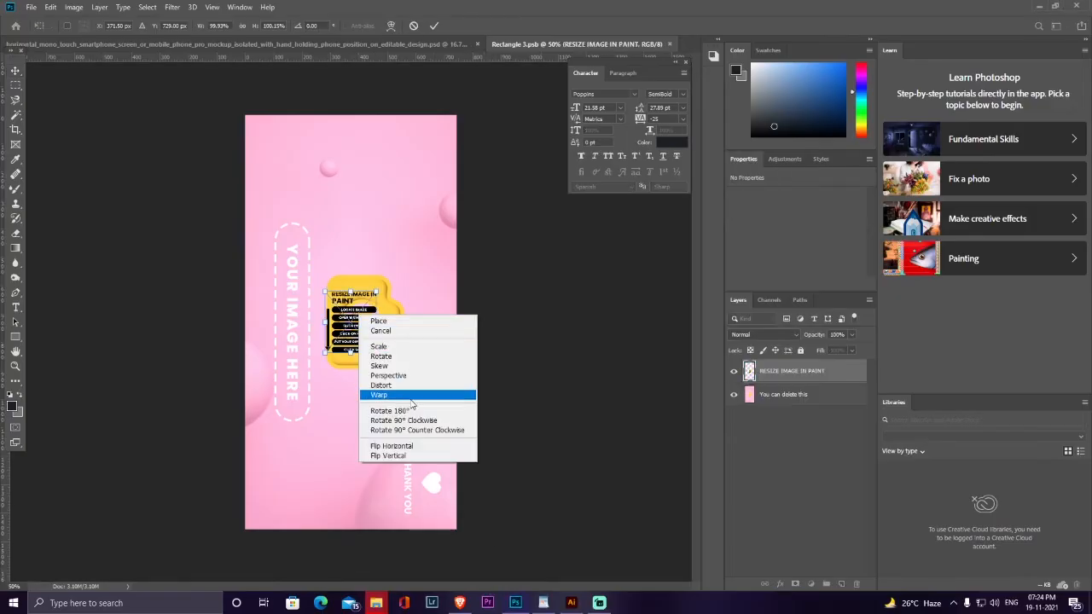
{"action": "left_click", "coordinate": [350, 313]}
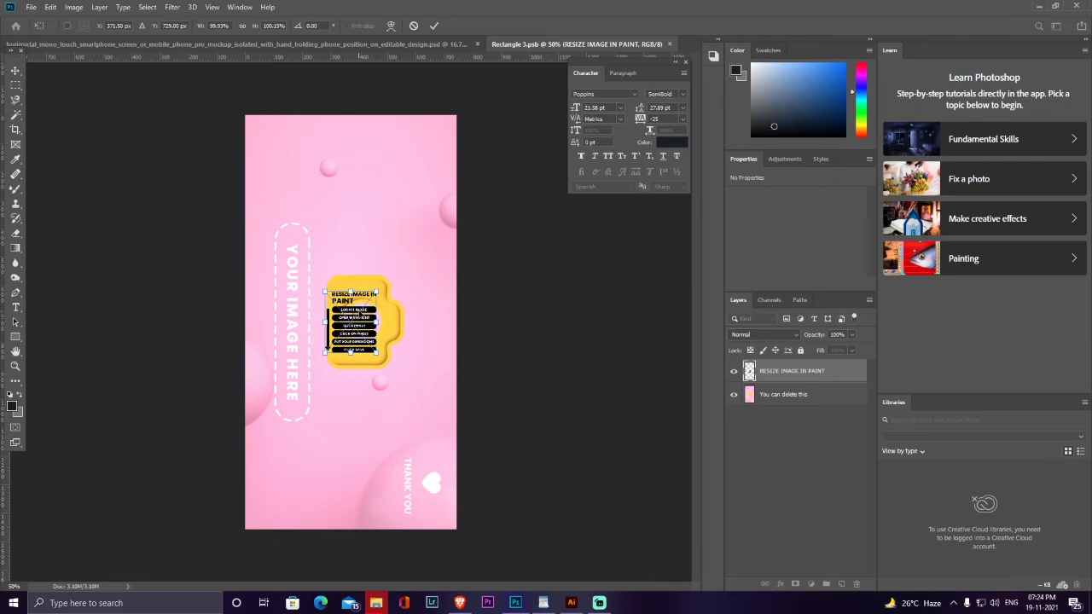
{"action": "right_click", "coordinate": [360, 306]}
{"action": "left_click", "coordinate": [401, 416]}
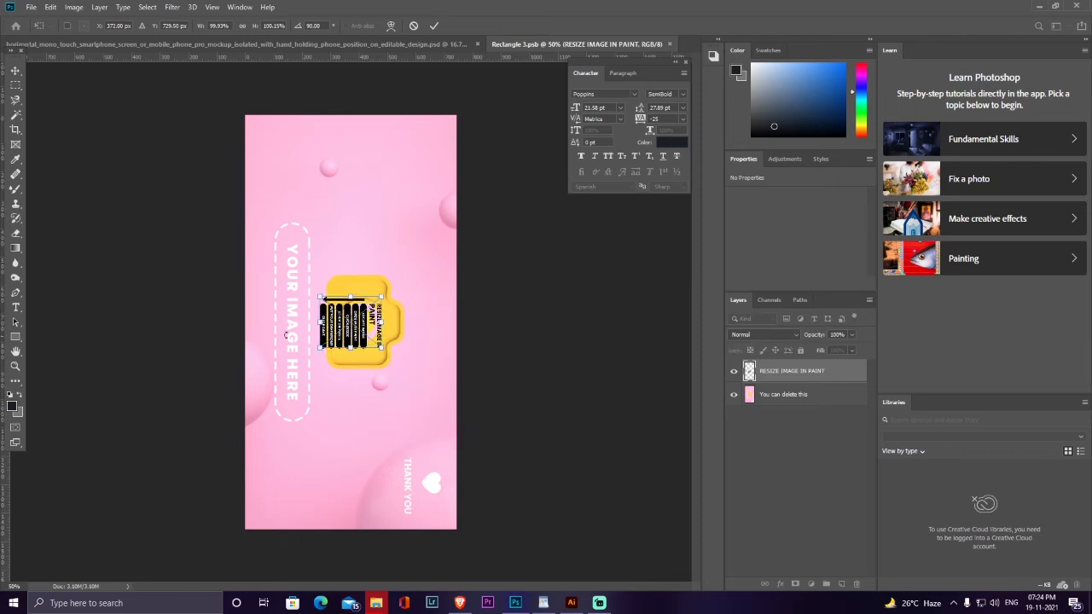
{"action": "left_click_drag", "start_coordinate": [376, 341], "coordinate": [458, 414]}
{"action": "left_click_drag", "start_coordinate": [402, 369], "coordinate": [275, 262]}
{"action": "left_click_drag", "start_coordinate": [384, 358], "coordinate": [380, 307]}
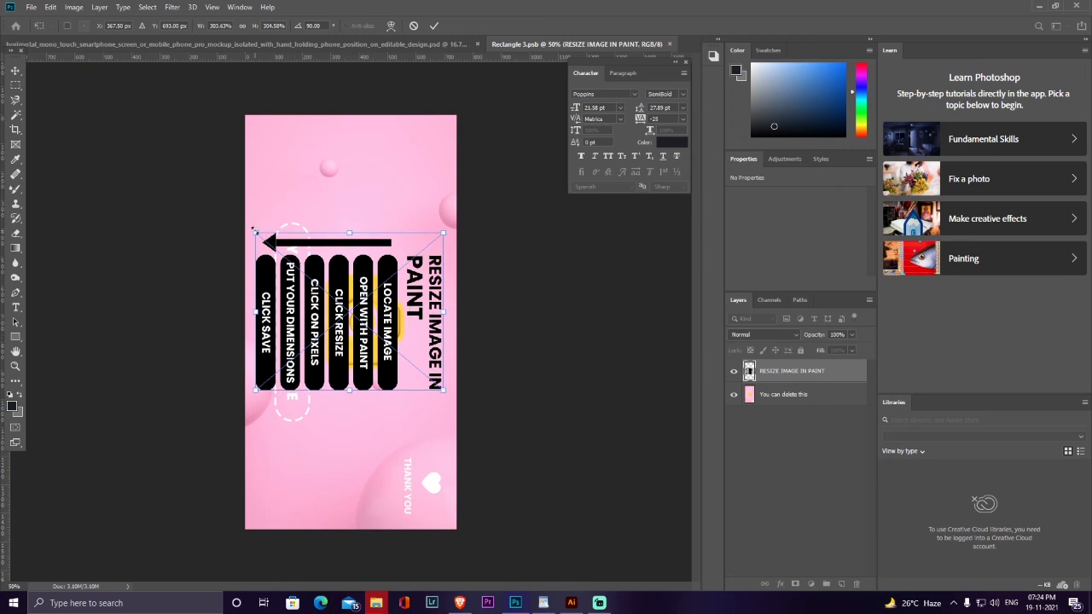
{"action": "left_click_drag", "start_coordinate": [256, 235], "coordinate": [254, 230]}
{"action": "key", "text": "Return"}
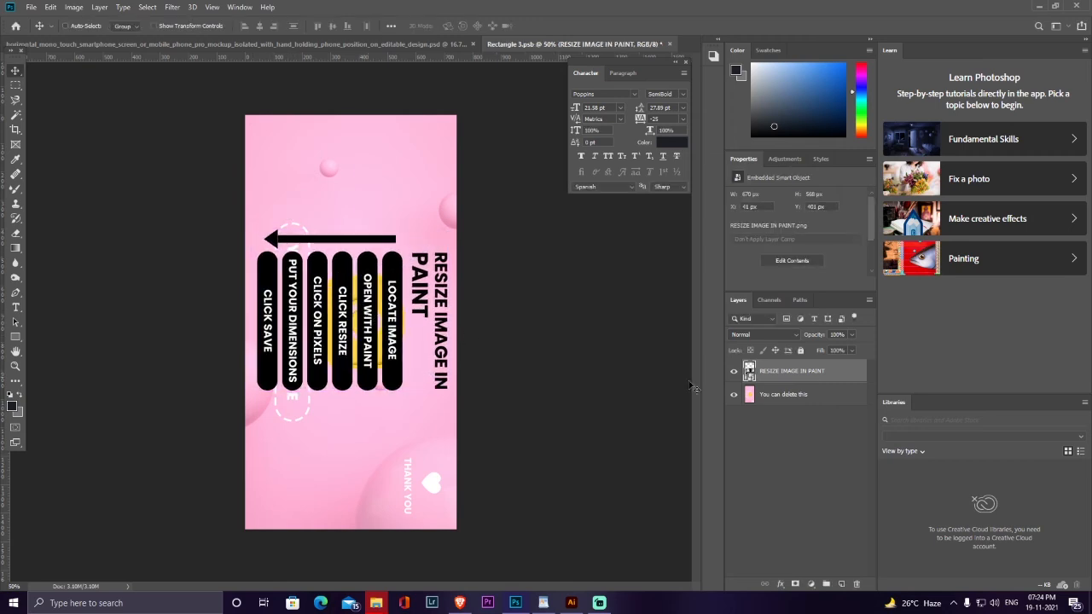
- Add a new layer above the You can delete this layer and fill it with light pink sampled from the background
{"action": "left_click", "coordinate": [767, 397]}
{"action": "key", "text": "i"}
{"action": "left_click", "coordinate": [841, 585]}
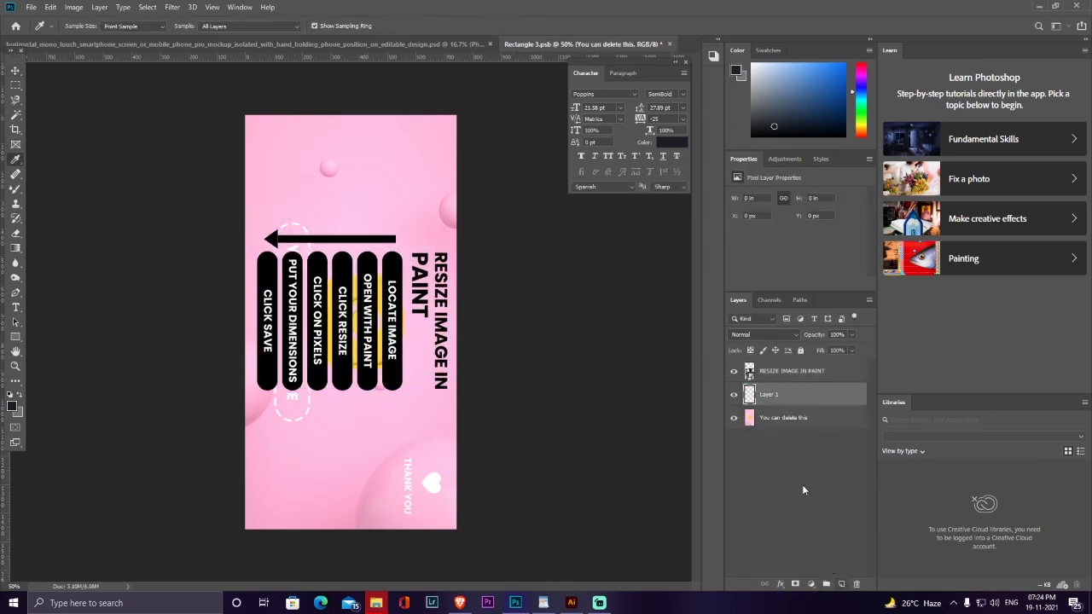
{"action": "left_click", "coordinate": [344, 191]}
{"action": "key", "text": "alt+BackSpace"}
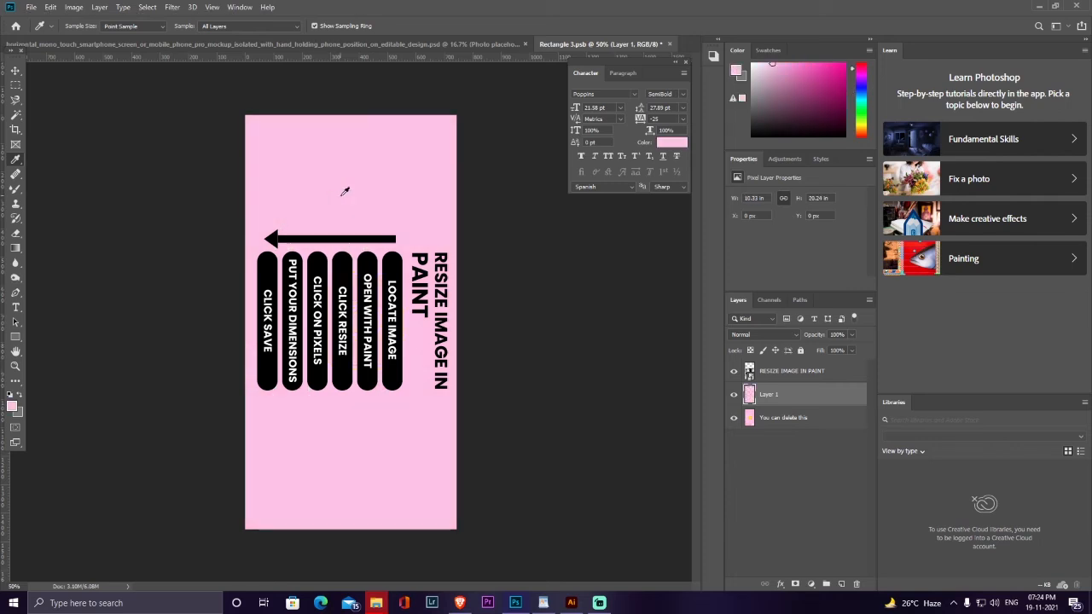
- Delete the You can delete this layer and return to the Move tool
{"action": "left_click", "coordinate": [777, 418]}
{"action": "key", "text": "Delete"}
{"action": "key", "text": "v"}
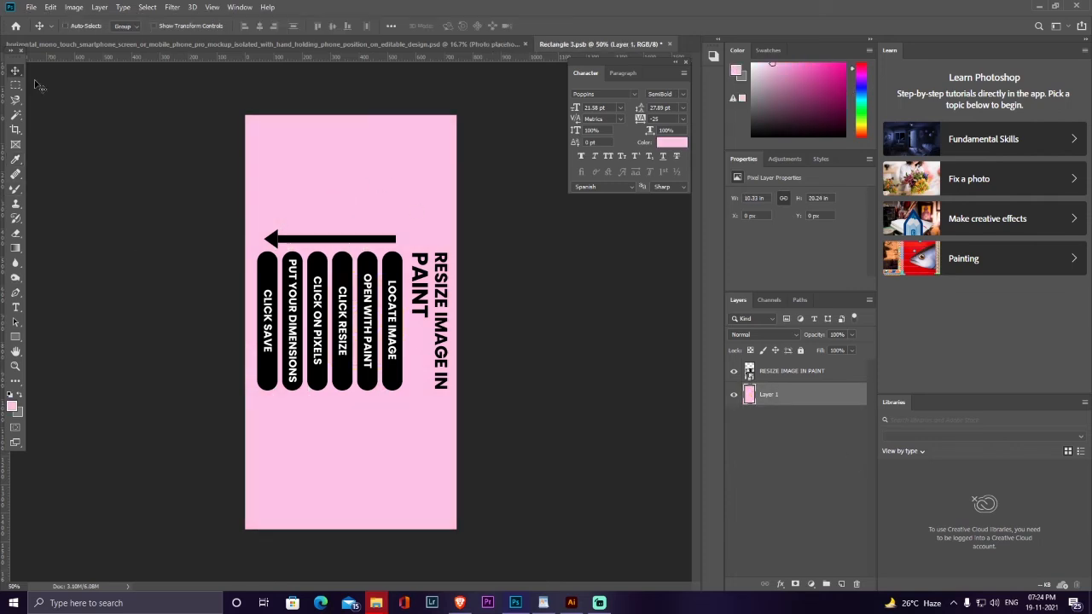
- Save the edited Rectangle 3.psb smart object contents and return to the smartphone mockup document
{"action": "left_click", "coordinate": [31, 7]}
{"action": "left_click", "coordinate": [47, 126]}
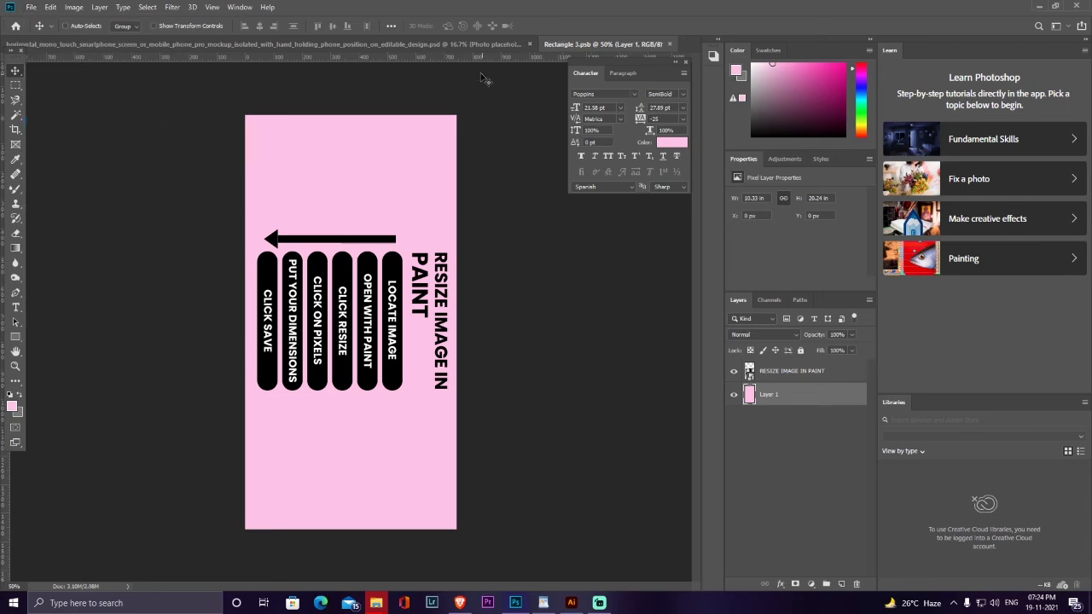
{"action": "left_click", "coordinate": [443, 45]}
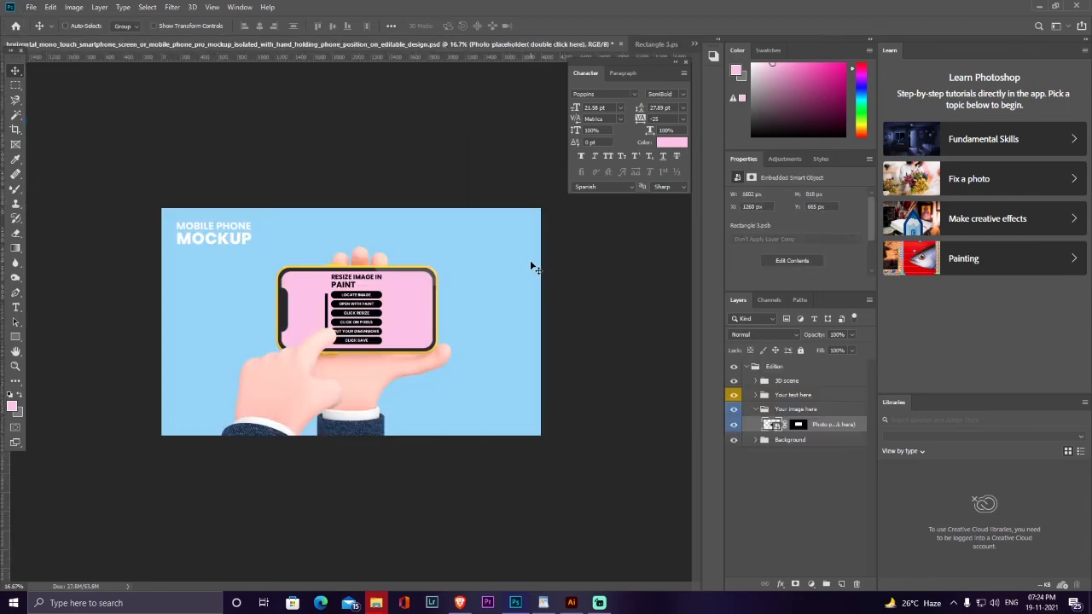
- Examine the replaced image on the phone screen, both close up and within the whole mockup
{"action": "key", "text": "ctrl+plus"}
{"action": "key", "text": "ctrl+plus"}
{"action": "key", "text": "ctrl+plus"}
{"action": "key", "text": "ctrl+plus"}
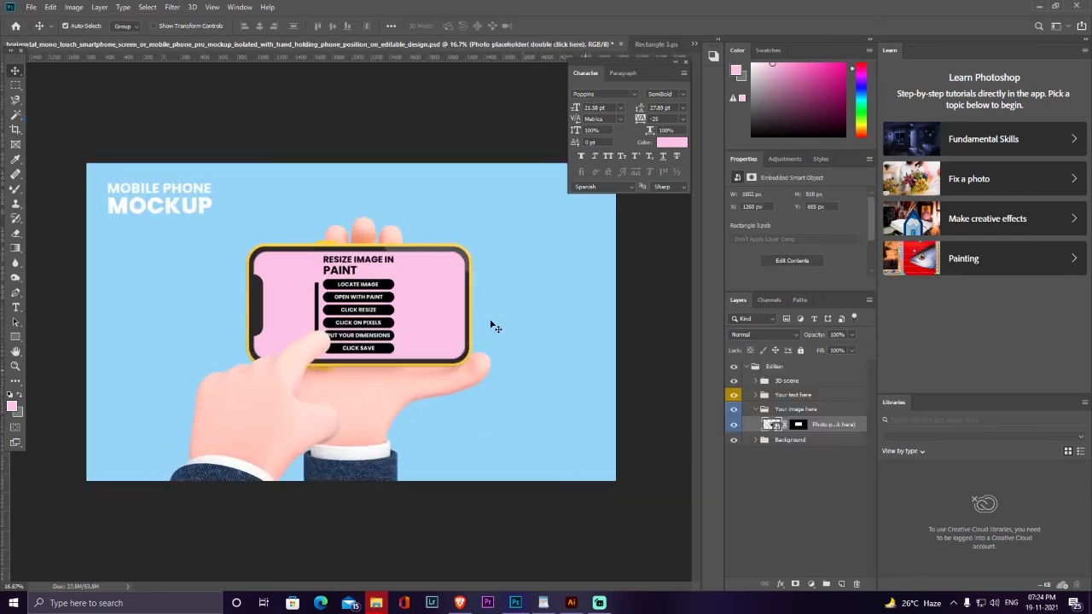
{"action": "key", "text": "ctrl+minus"}
{"action": "key", "text": "ctrl+minus"}
{"action": "key", "text": "ctrl+minus"}
{"action": "key", "text": "ctrl+minus"}
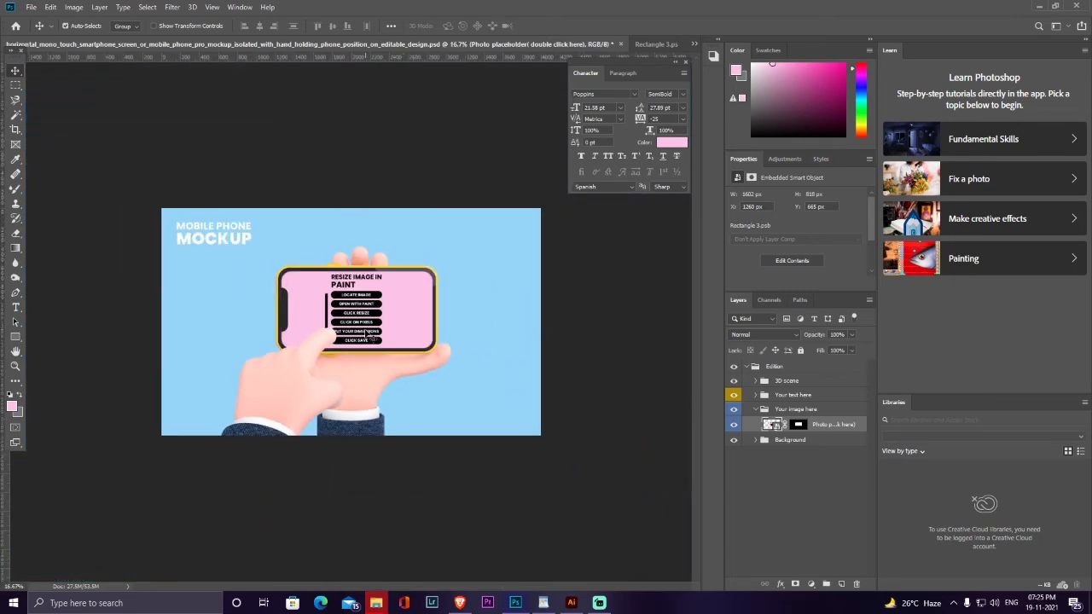
- Undo and restore the smart object update to compare the phone screen before and after, inspecting it at several magnifications
{"action": "key", "text": "ctrl+z"}
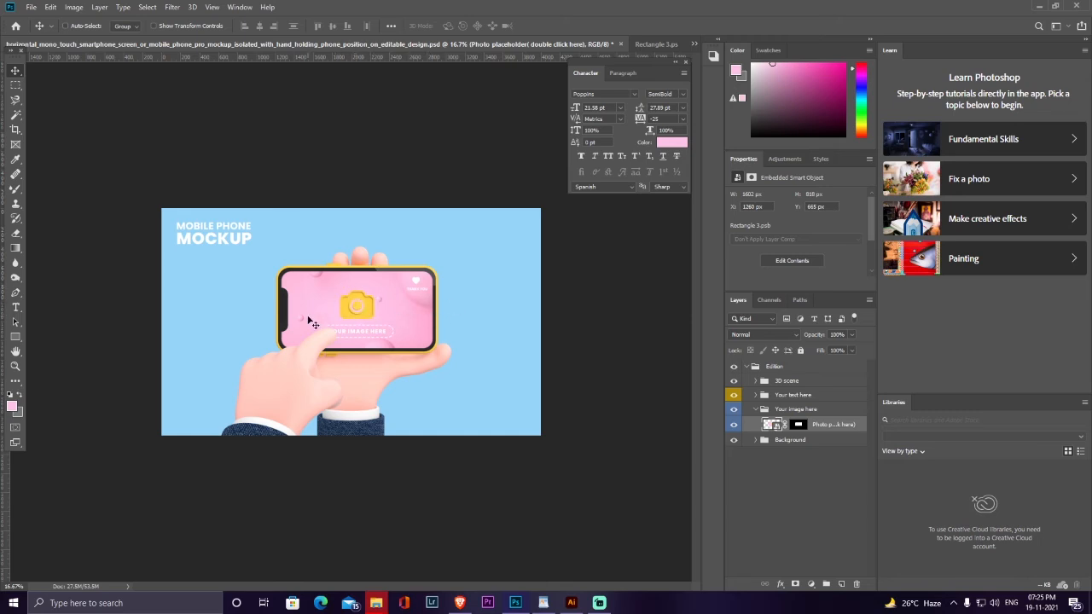
{"action": "key", "text": "ctrl+plus"}
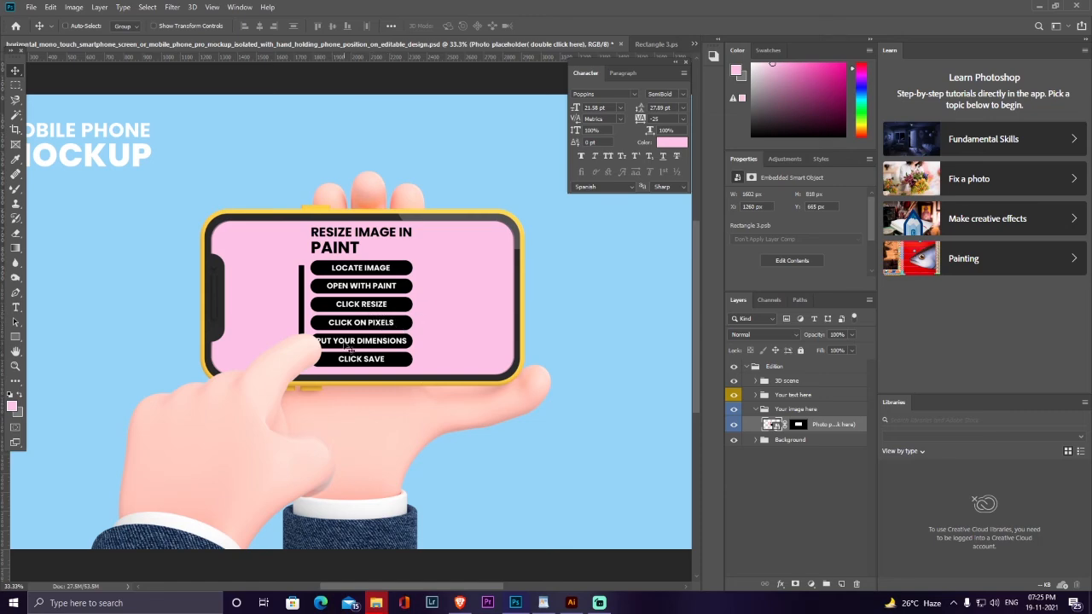
{"action": "key", "text": "ctrl+minus"}
{"action": "key", "text": "ctrl+minus"}
{"action": "key", "text": "ctrl+plus"}
{"action": "key", "text": "ctrl+plus"}
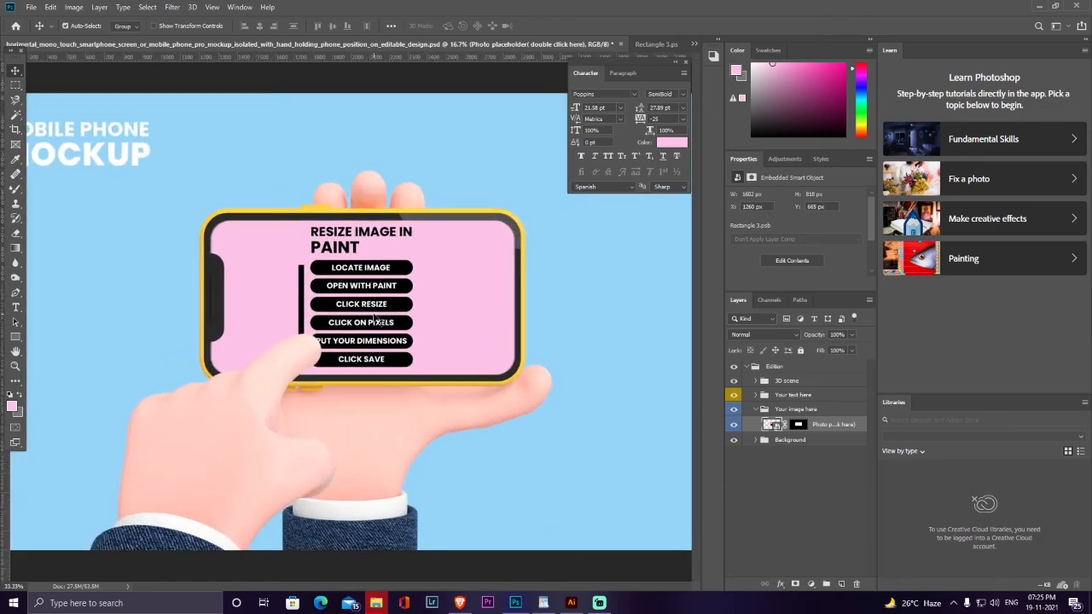
{"action": "key", "text": "ctrl+plus"}
{"action": "key", "text": "ctrl+plus"}
{"action": "key", "text": "ctrl+minus"}
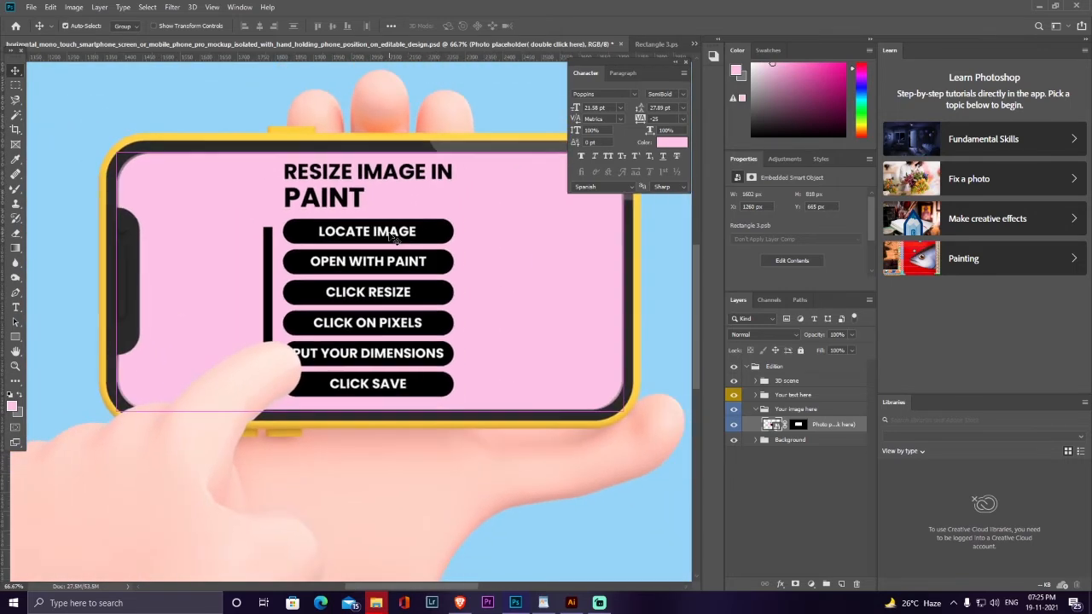
{"action": "key", "text": "ctrl+minus"}
{"action": "key", "text": "ctrl+minus"}
{"action": "key", "text": "ctrl+minus"}
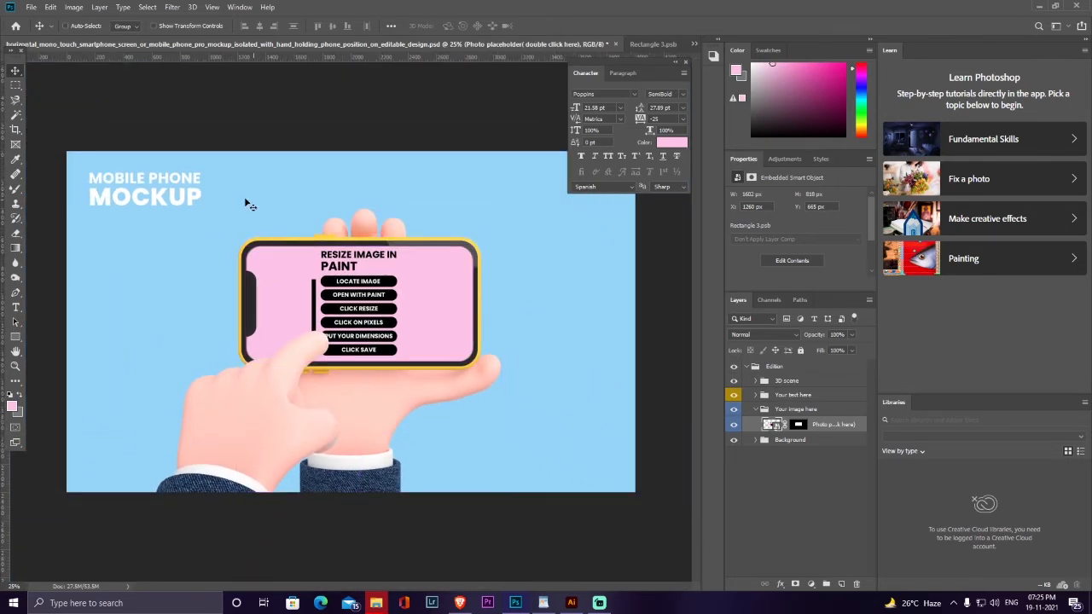
- Replace the MOBILE PHONE MOCKUP heading in the Your text here group with "Graphic Design ETC." and return to the Move tool
{"action": "key", "text": "ctrl+plus"}
{"action": "left_click_drag", "start_coordinate": [143, 189], "coordinate": [312, 283]}
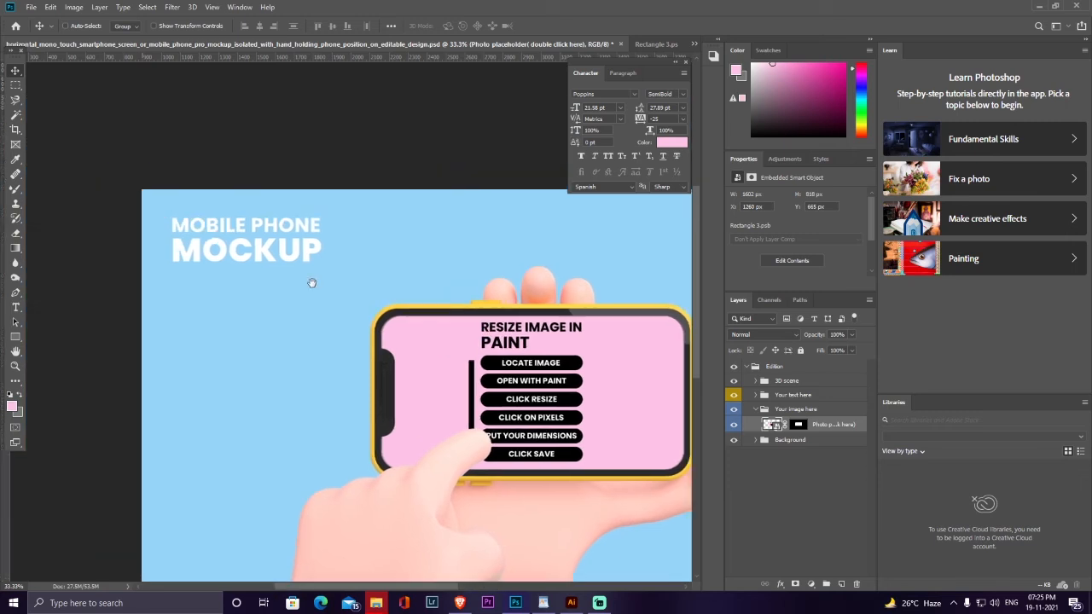
{"action": "left_click", "coordinate": [773, 396]}
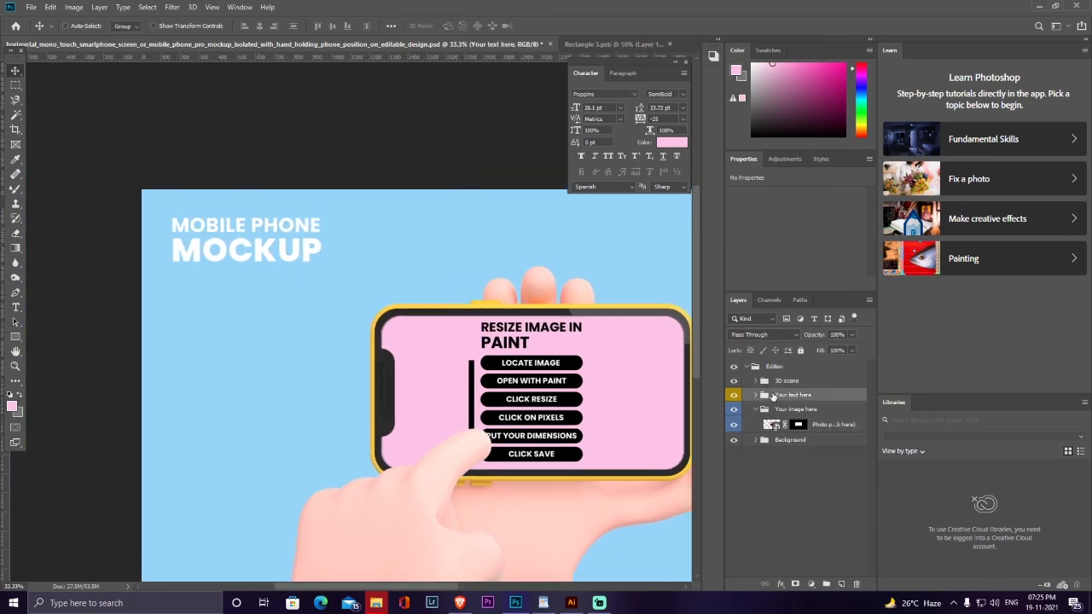
{"action": "left_click", "coordinate": [755, 395]}
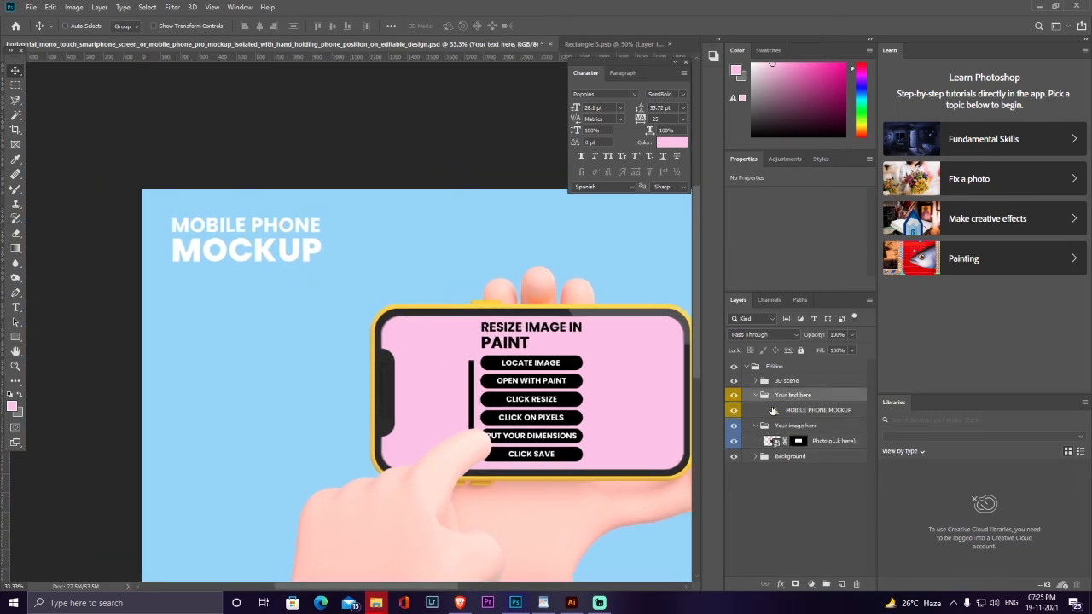
{"action": "left_click", "coordinate": [773, 410]}
{"action": "left_click", "coordinate": [15, 307]}
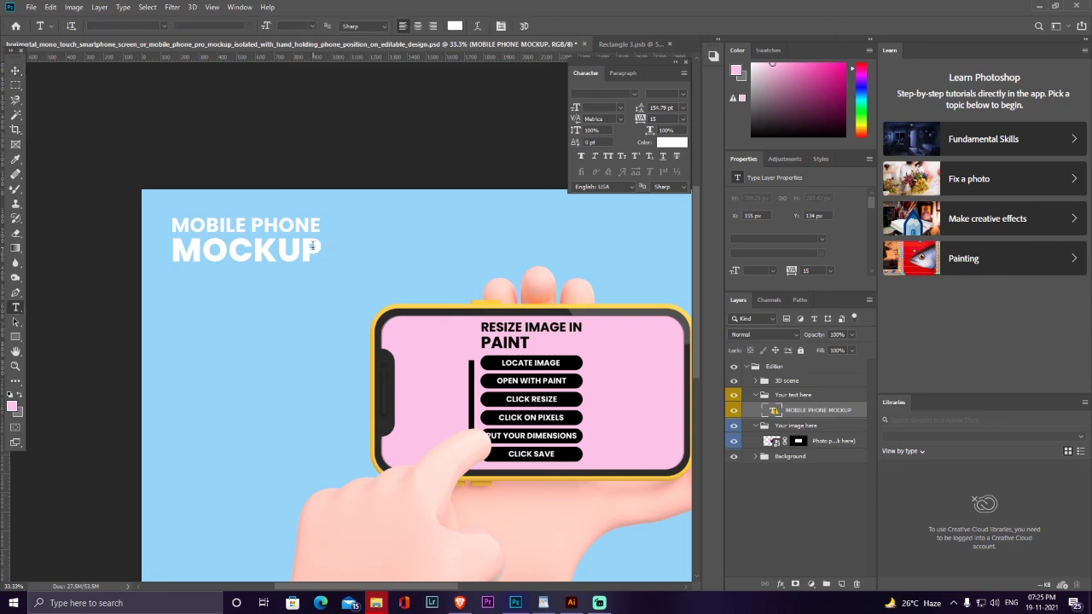
{"action": "left_click_drag", "start_coordinate": [312, 246], "coordinate": [59, 176]}
{"action": "left_click", "coordinate": [534, 249]}
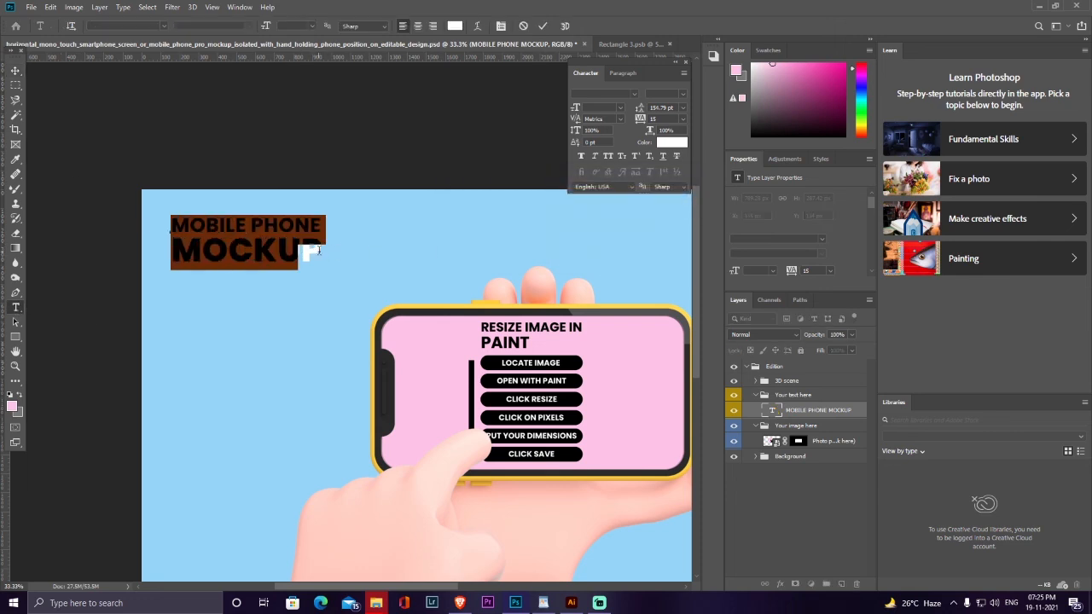
{"action": "type", "text": "Grap"}
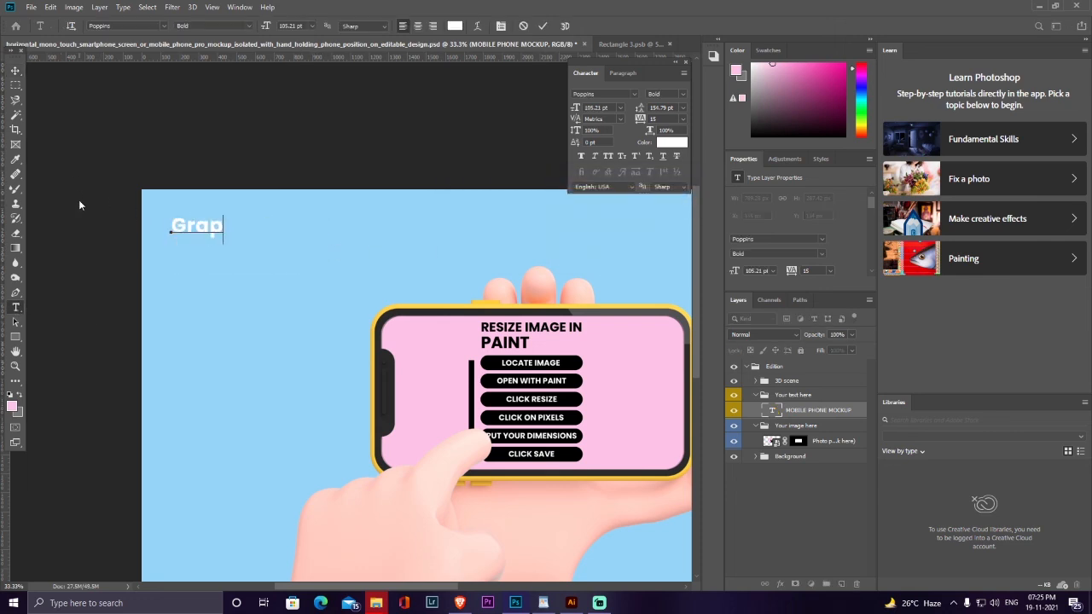
{"action": "type", "text": "hic De"}
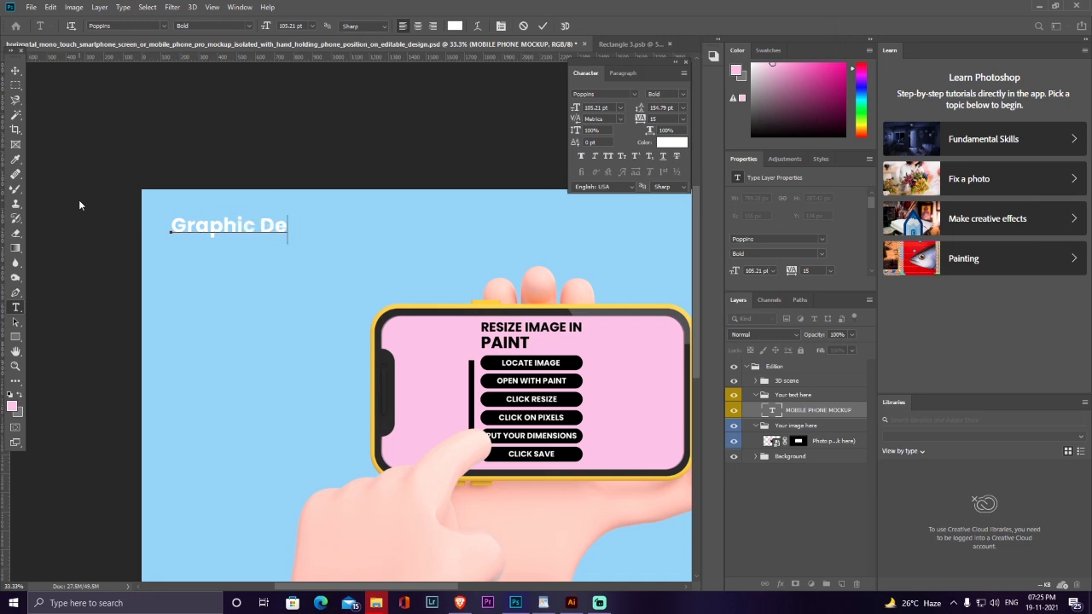
{"action": "type", "text": "sign ETC."}
{"action": "left_click", "coordinate": [15, 71]}
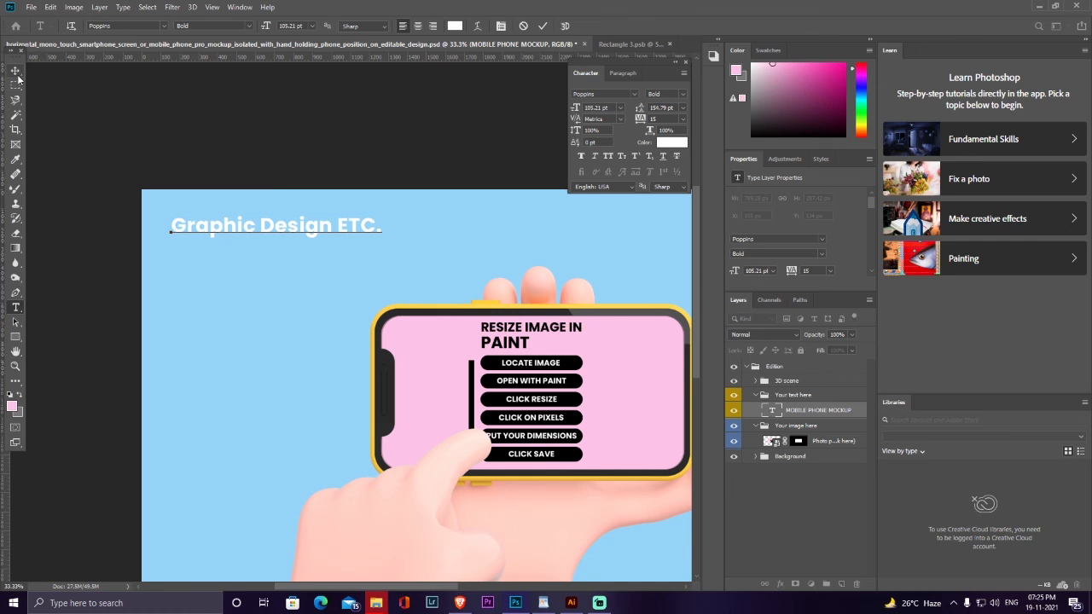
- Review the whole smartphone mockup with its new heading and screen image at different magnifications
{"action": "key", "text": "ctrl+minus"}
{"action": "key", "text": "ctrl+minus"}
{"action": "key", "text": "ctrl+plus"}
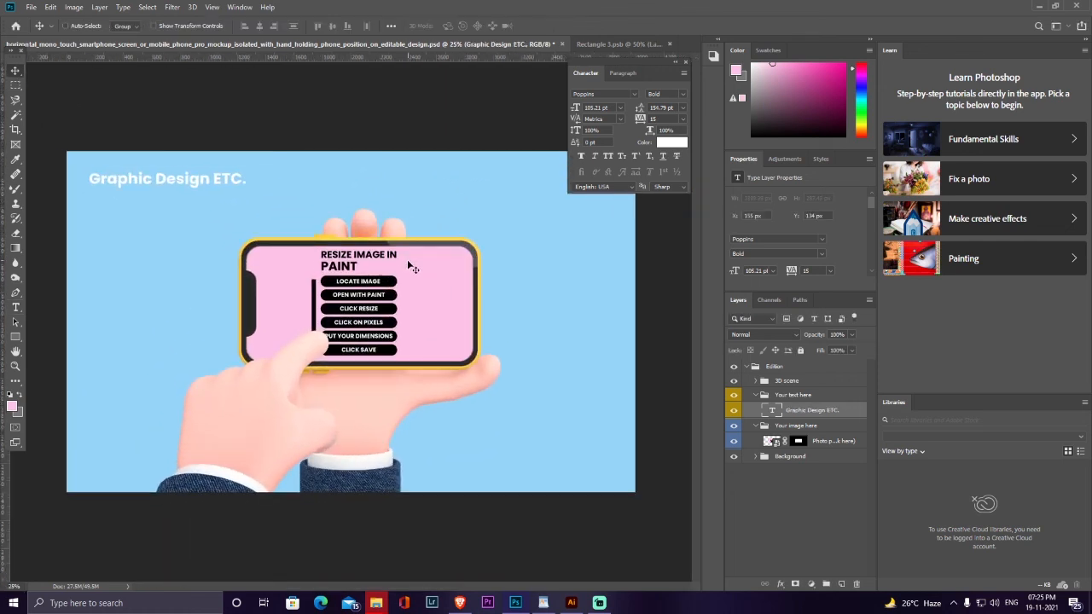
{"action": "key", "text": "ctrl+minus"}
{"action": "key", "text": "ctrl+plus"}
{"action": "key", "text": "ctrl+minus"}
{"action": "key", "text": "ctrl+plus"}
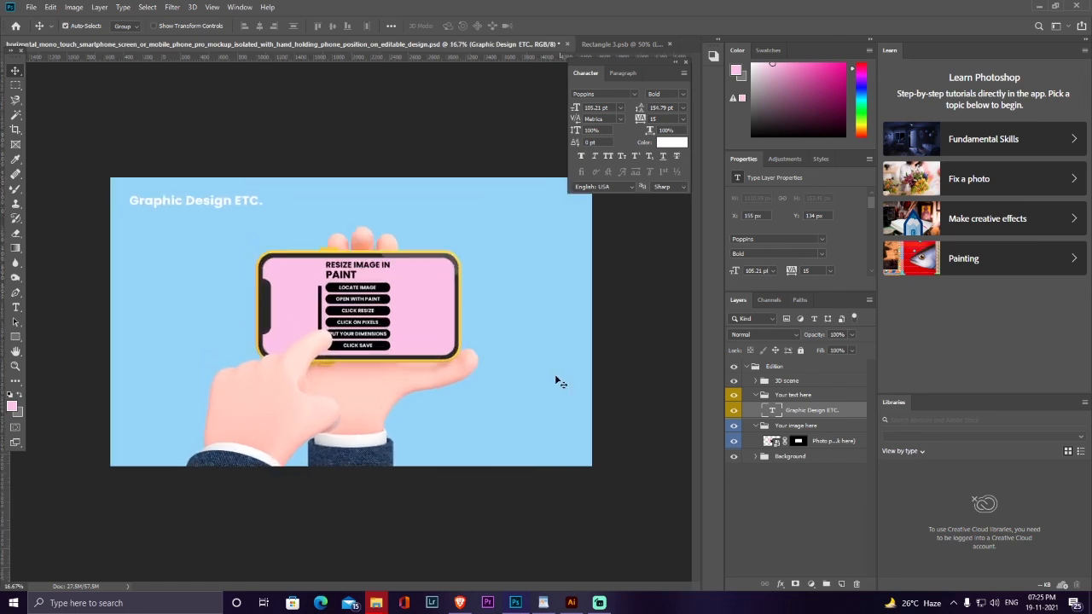
{"action": "key", "text": "ctrl+minus"}
{"action": "key", "text": "ctrl+minus"}
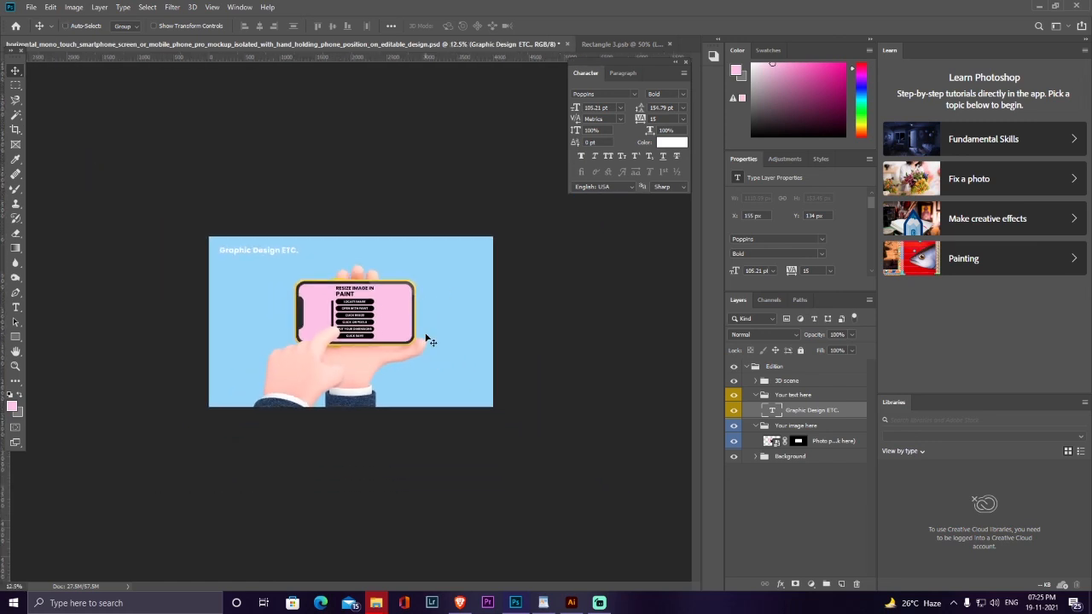
{"action": "key", "text": "ctrl+plus"}
{"action": "key", "text": "ctrl+plus"}
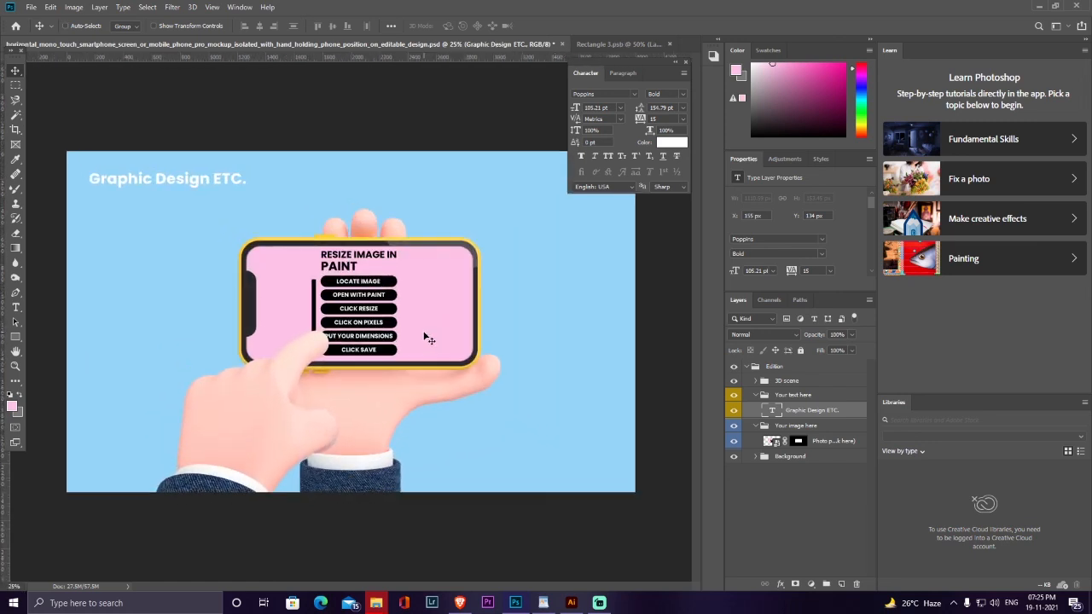